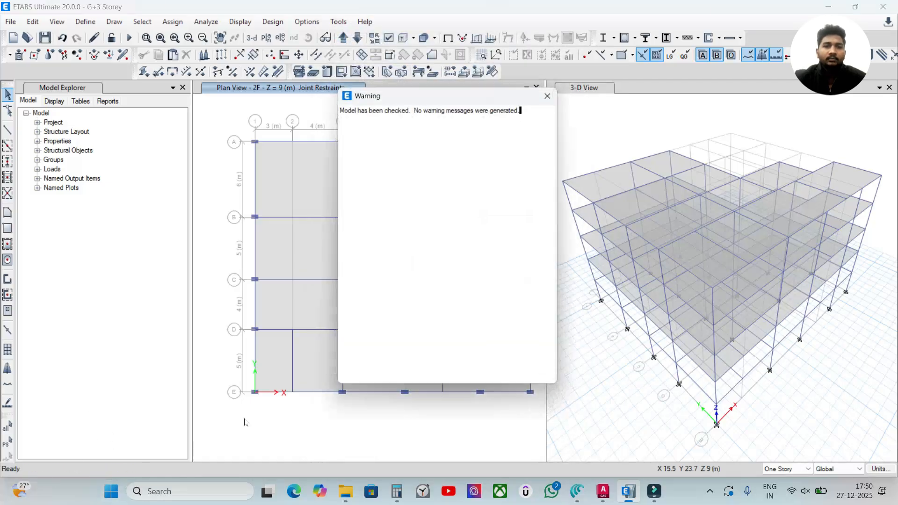
Dismiss the previous check report and rerun the model check with a 10 mm check tolerance, all checks and both fix options enabled.
left_click_drag(415, 108, 339, 107)
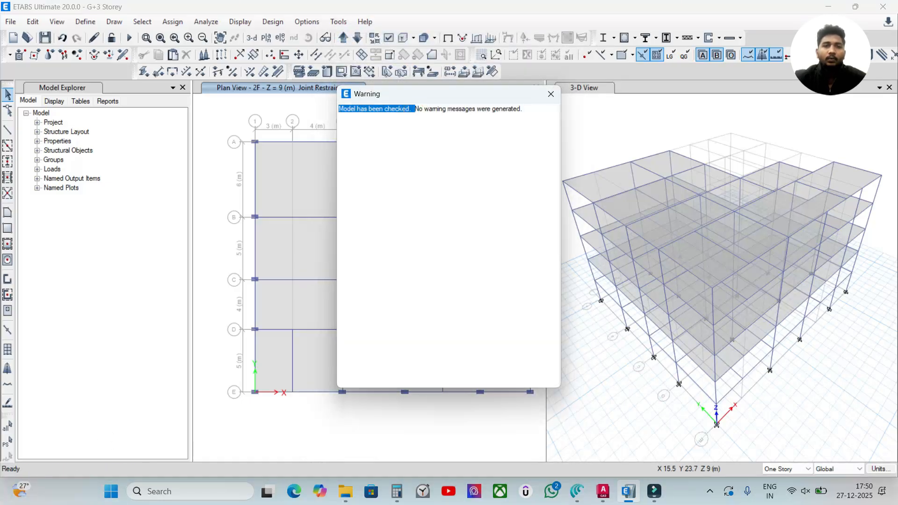
left_click(551, 94)
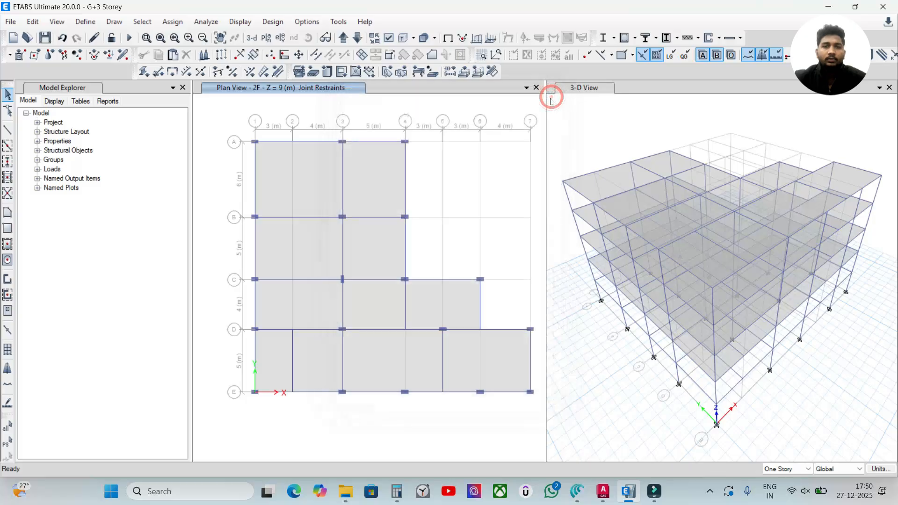
left_click(206, 21)
left_click(220, 36)
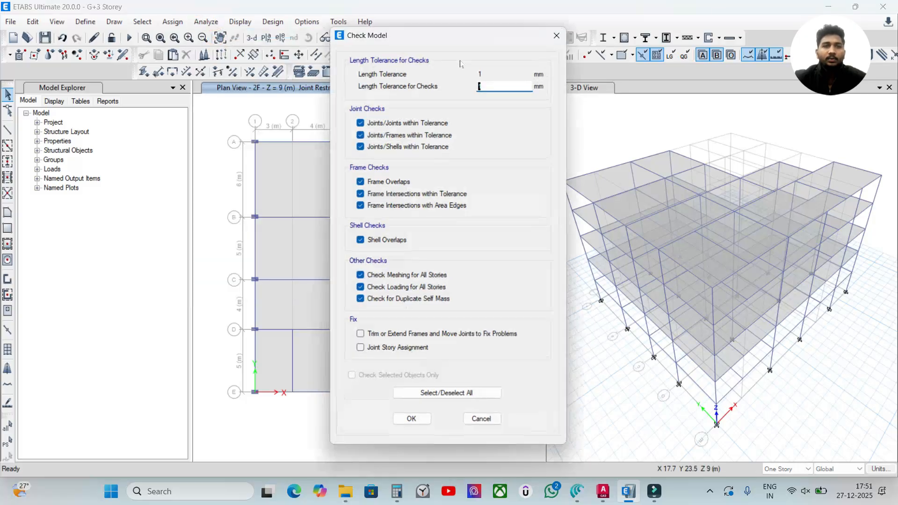
type("10")
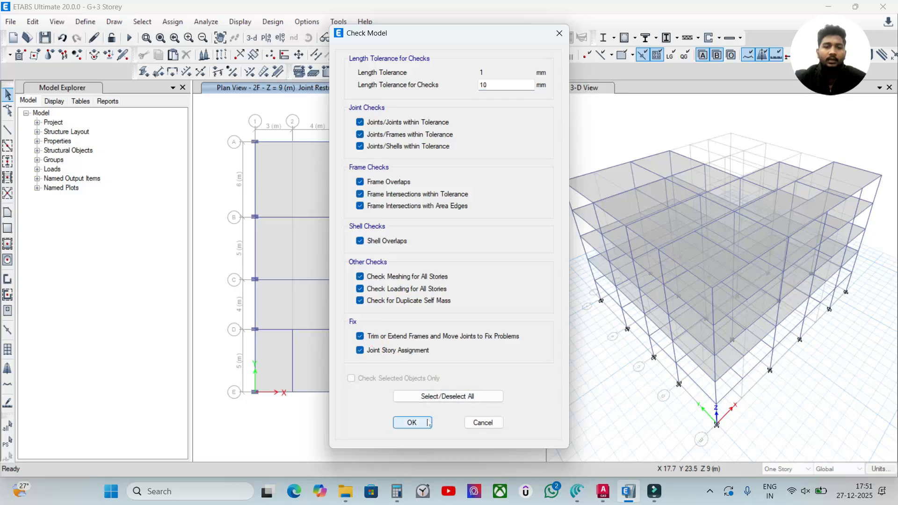
left_click(412, 422)
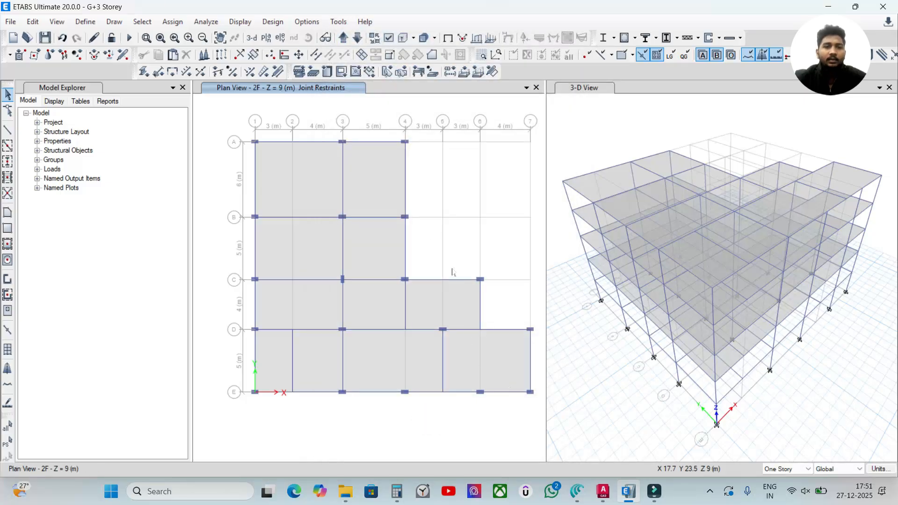
left_click_drag(414, 95, 381, 97)
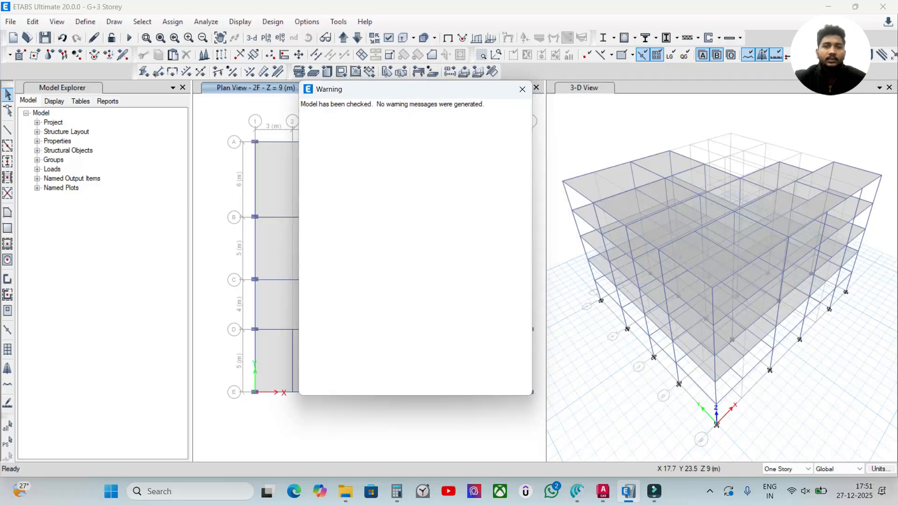
left_click(522, 90)
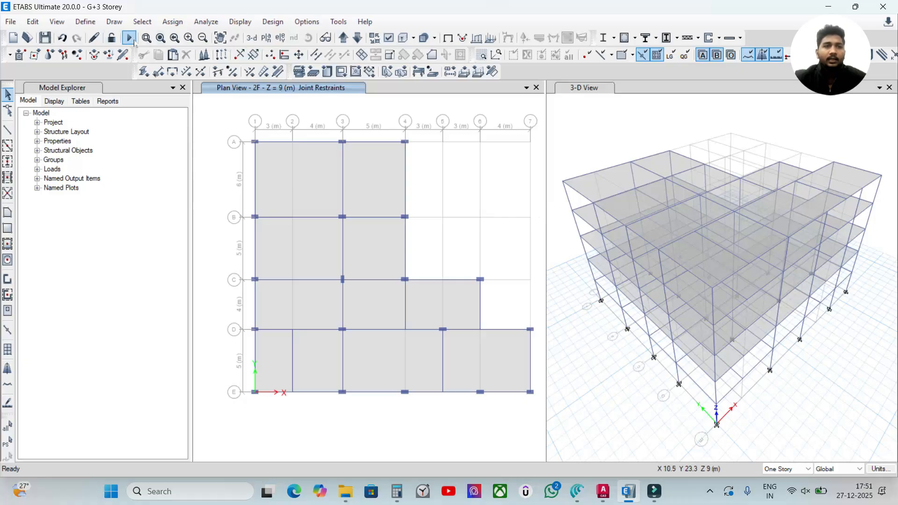
Run the structural analysis of the G+3 building model.
left_click(202, 22)
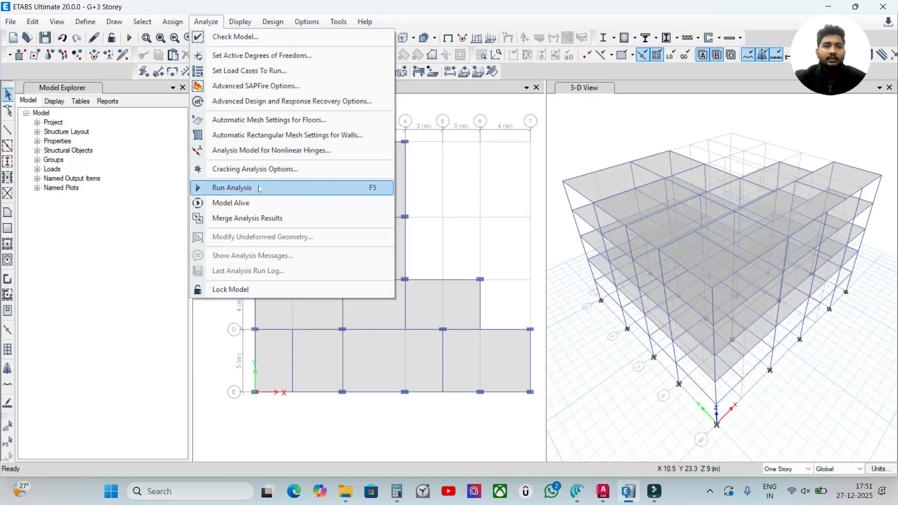
left_click(223, 187)
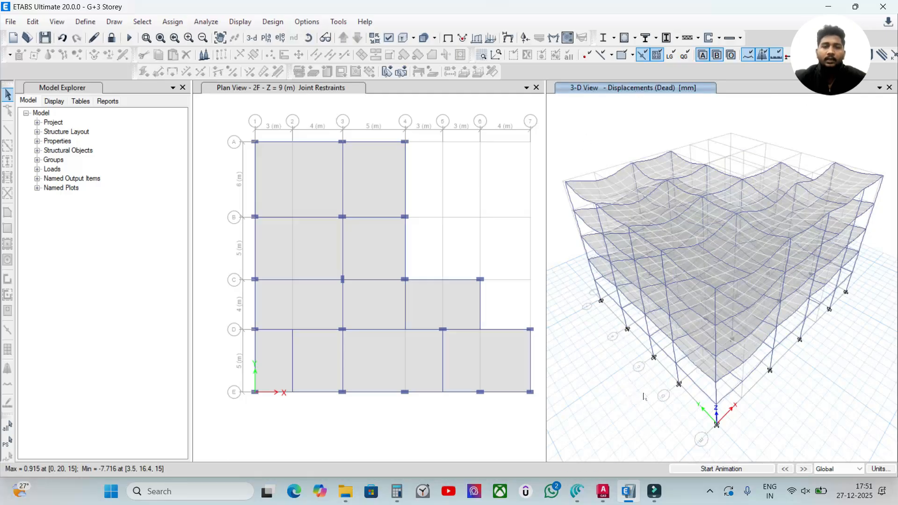
Animate the Dead load displacements in the 3-D view, adjust the animation speed, and stop the animation.
left_click(710, 469)
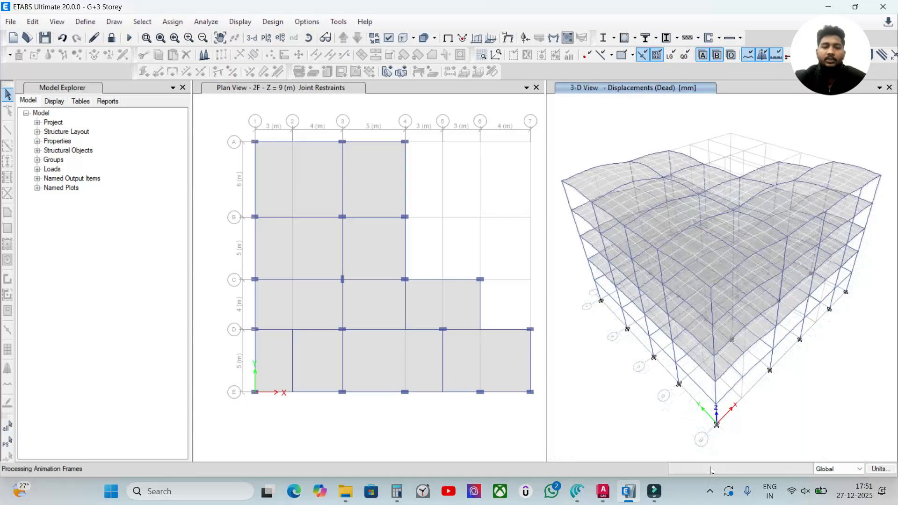
key("XF86AudioMute")
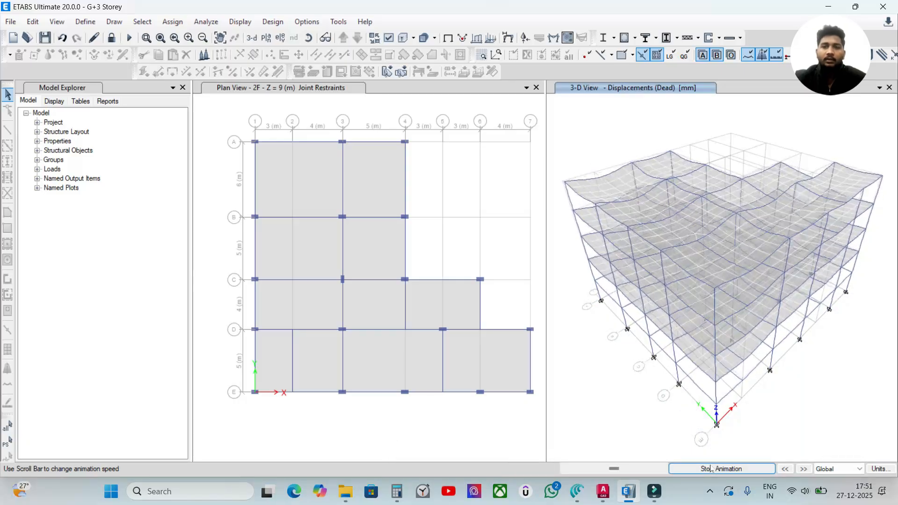
key("XF86AudioMute")
left_click(711, 470)
left_click(718, 470)
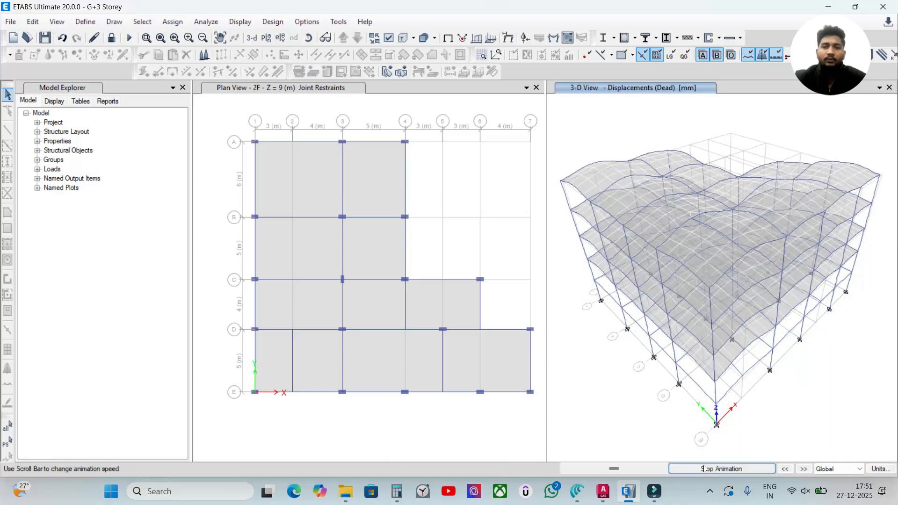
key("XF86AudioMute")
left_click_drag(616, 471, 586, 470)
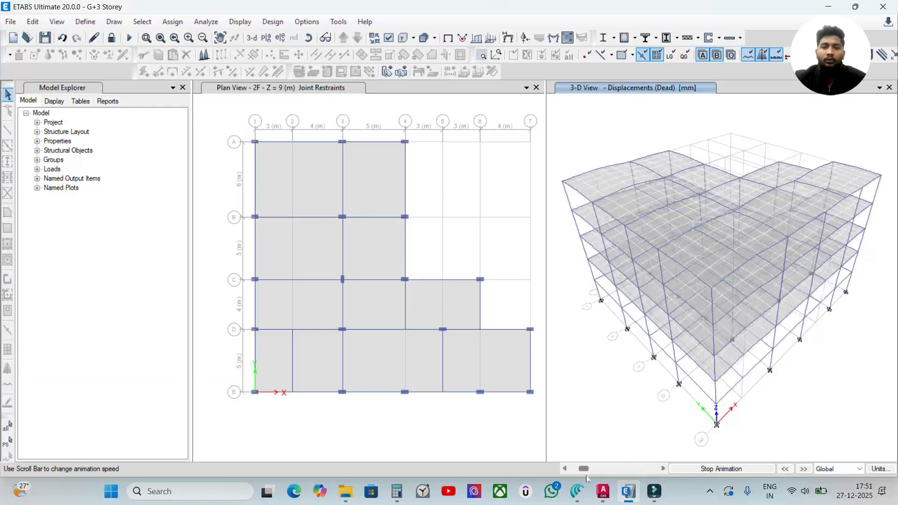
left_click(681, 468)
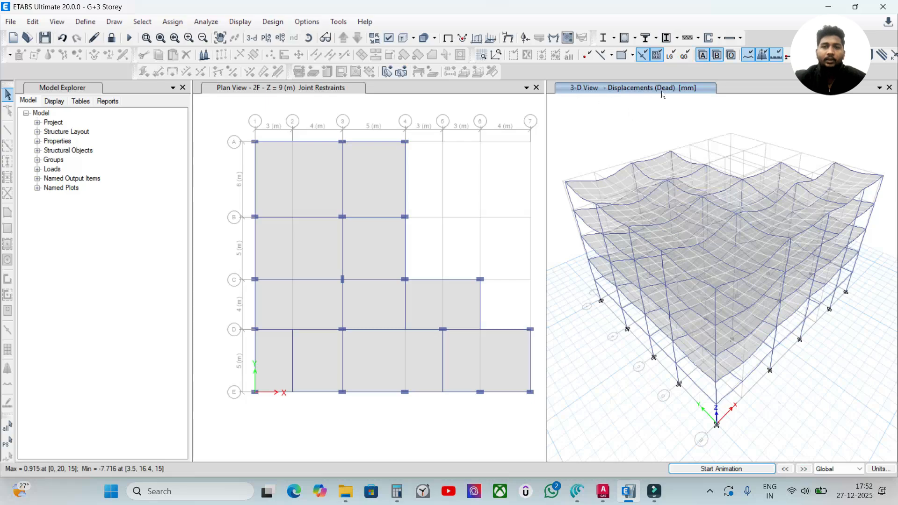
Cycle the displacement display in the 3-D view through the load cases, including Wall load, and return to Dead.
left_click(802, 469)
left_click(803, 469)
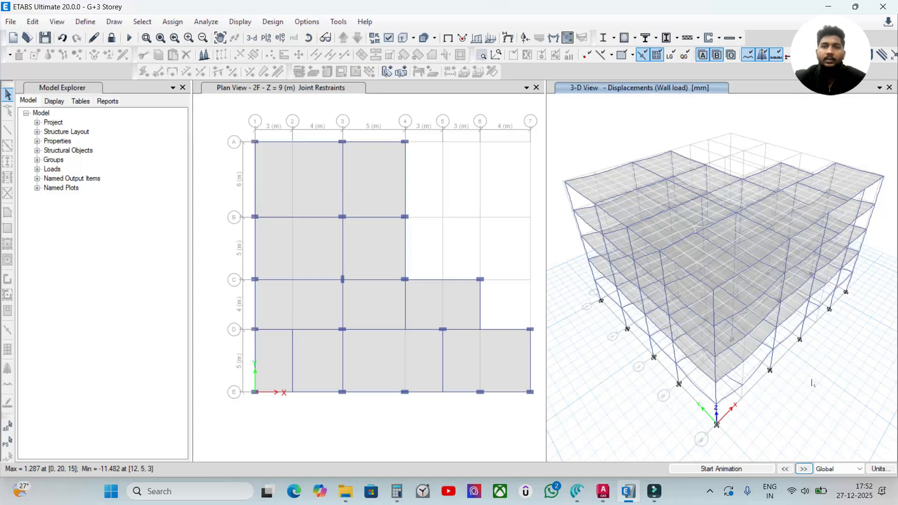
left_click(803, 470)
left_click(804, 469)
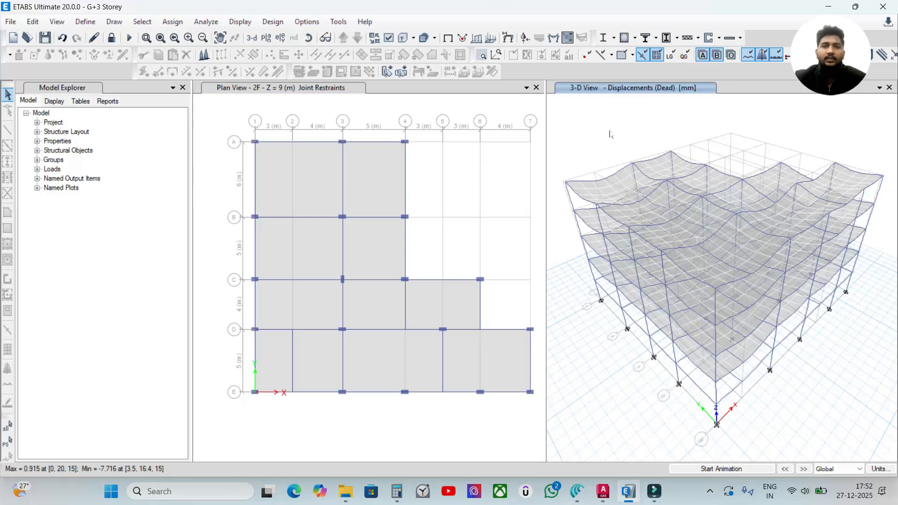
Switch to the Canva step list, review the deformed shape, member forces and reactions items, and return to ETABS.
left_click(580, 452)
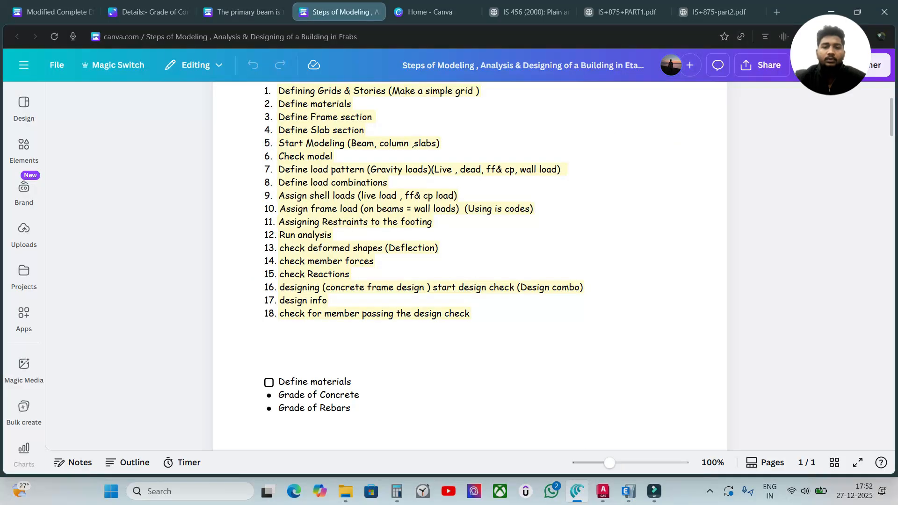
left_click_drag(280, 248, 351, 274)
left_click(445, 257)
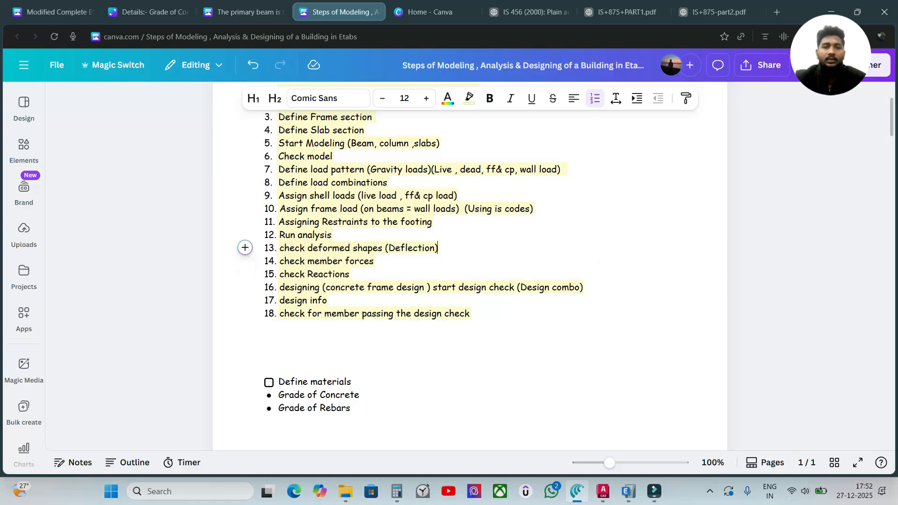
left_click(781, 268)
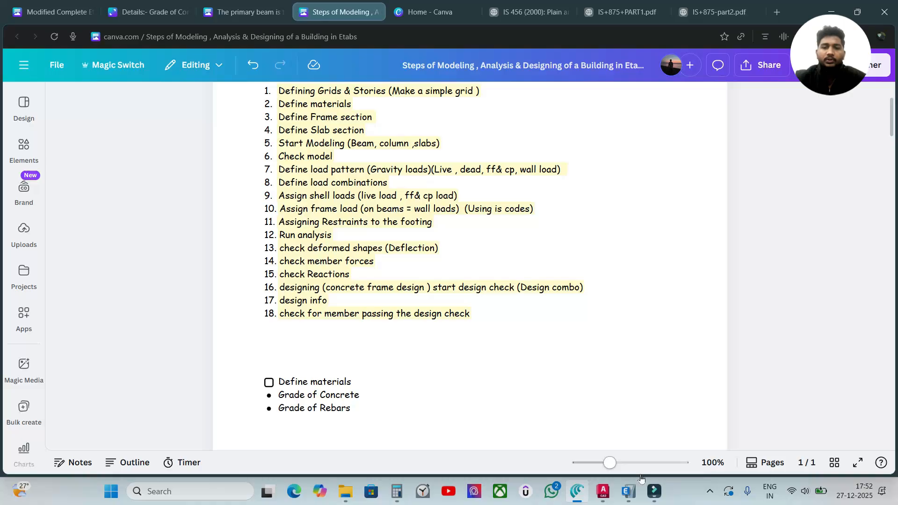
left_click(628, 491)
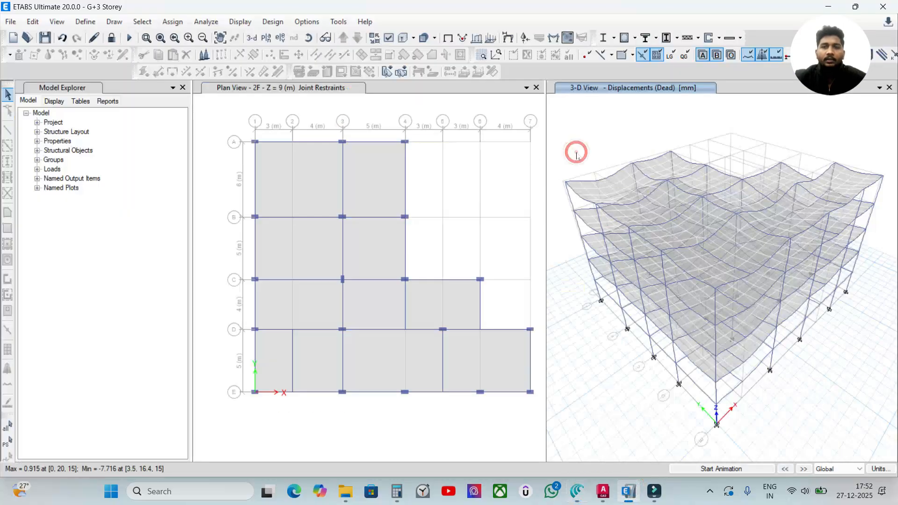
Show the undeformed shape in the 3-D view.
left_click(448, 38)
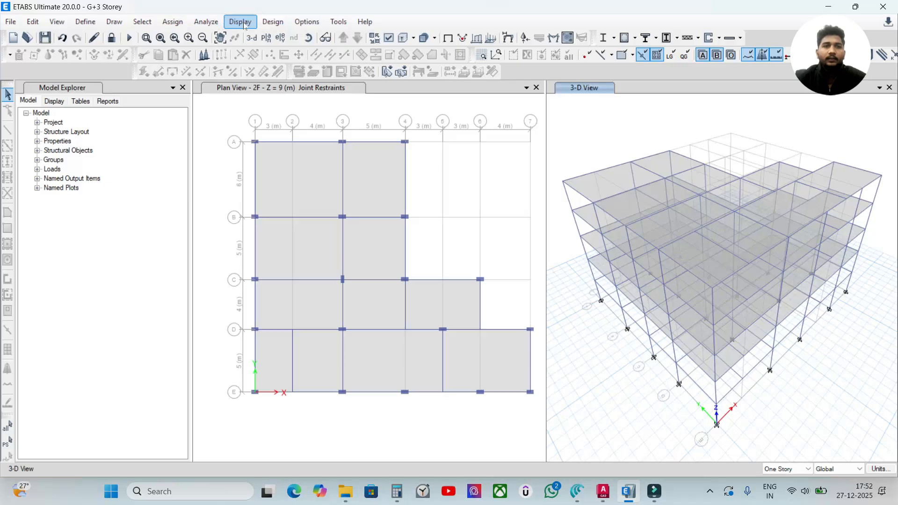
left_click(273, 21)
left_click(240, 21)
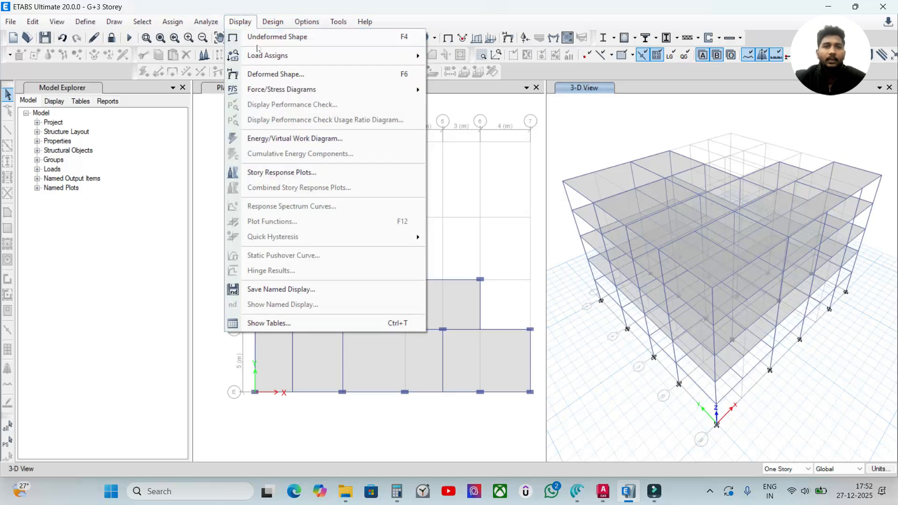
left_click(513, 41)
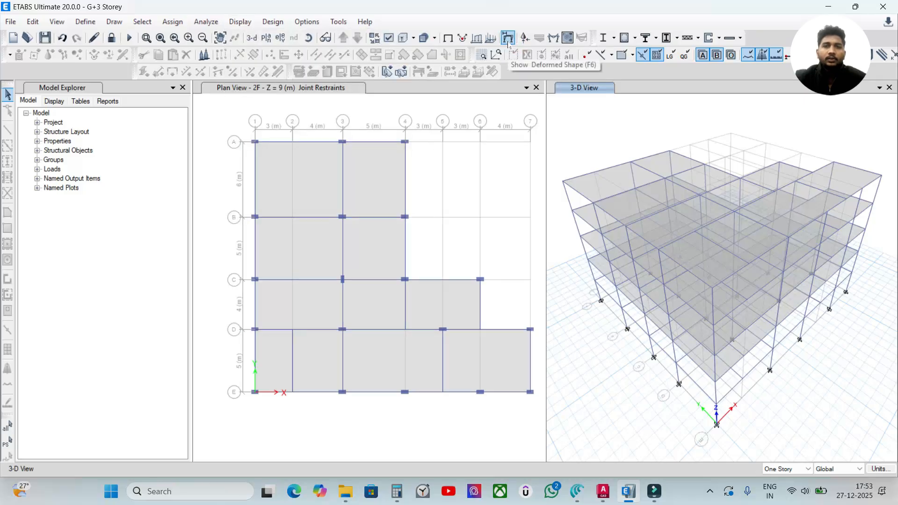
Open the Deformed Shape settings and choose the DL+LL load combination.
left_click(509, 41)
left_click_drag(398, 31, 385, 28)
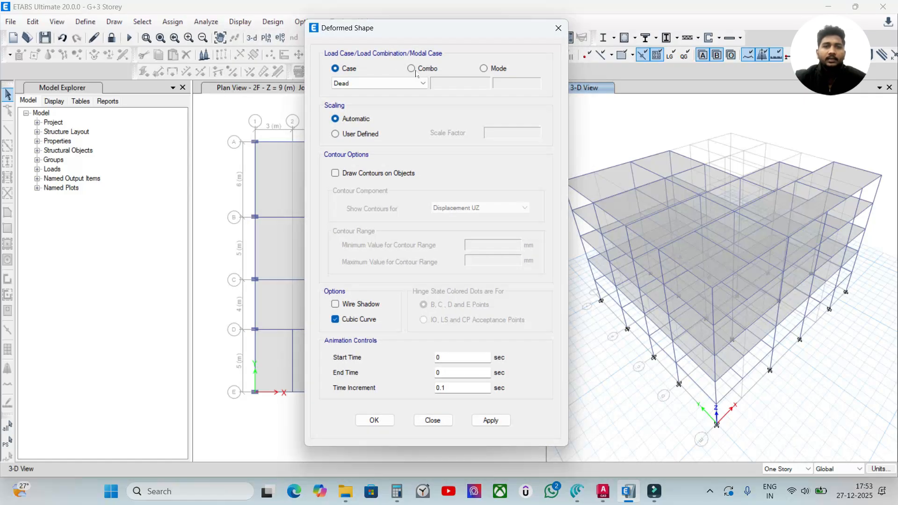
left_click(377, 84)
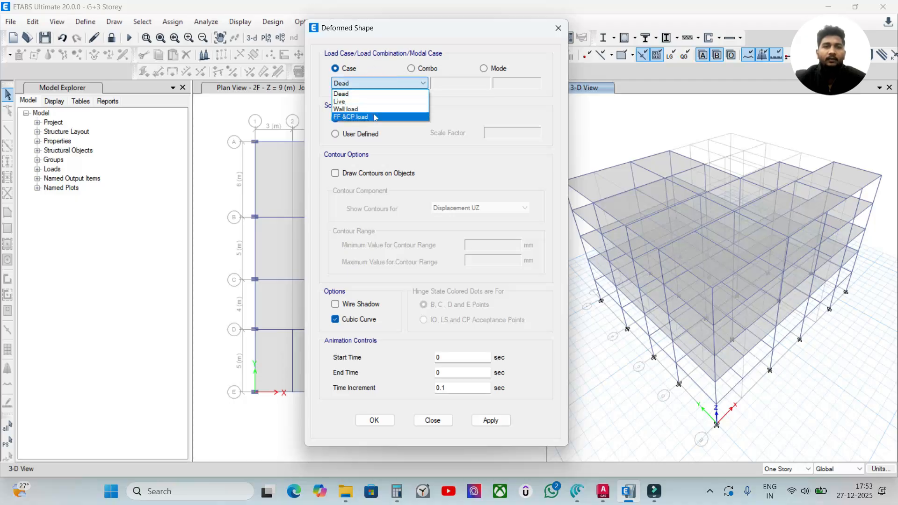
left_click(410, 69)
left_click(411, 69)
left_click(409, 83)
left_click(381, 102)
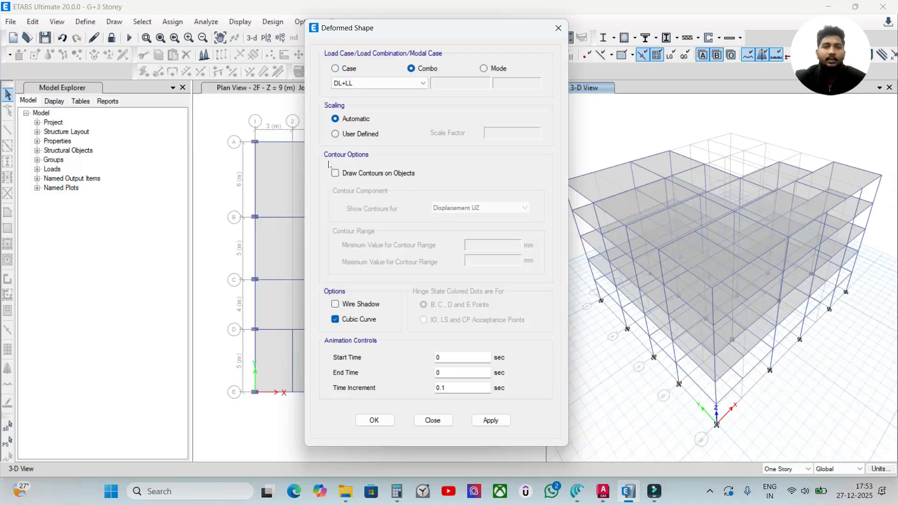
Enable contours on objects for Displacement UZ, turn on the wire shadow, and apply the deformed shape display.
left_click(346, 174)
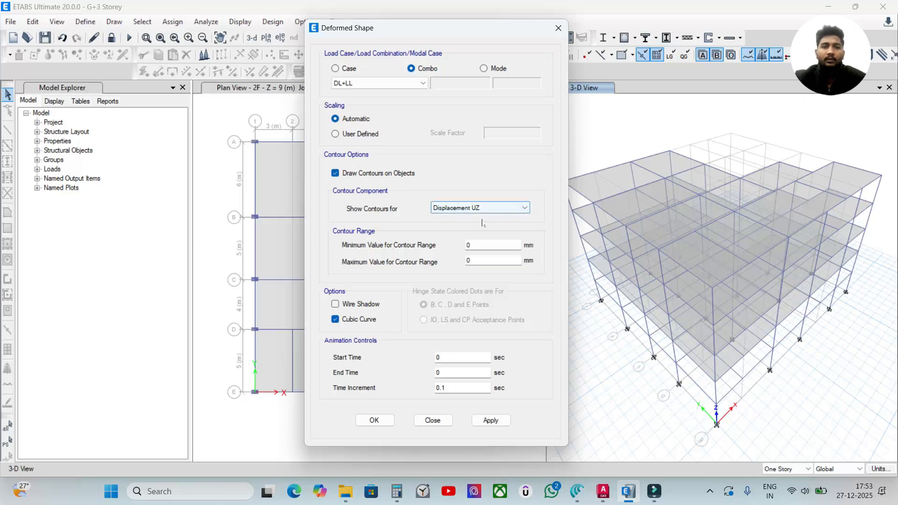
left_click(497, 212)
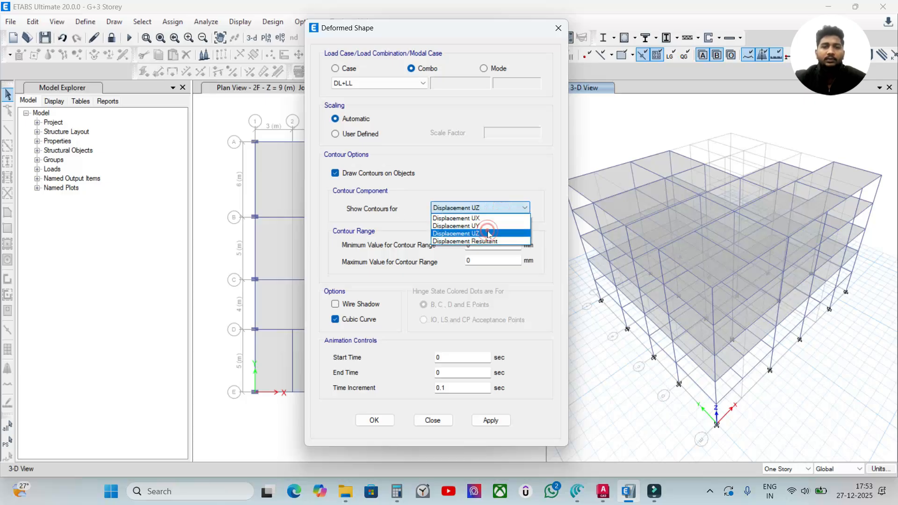
left_click(488, 226)
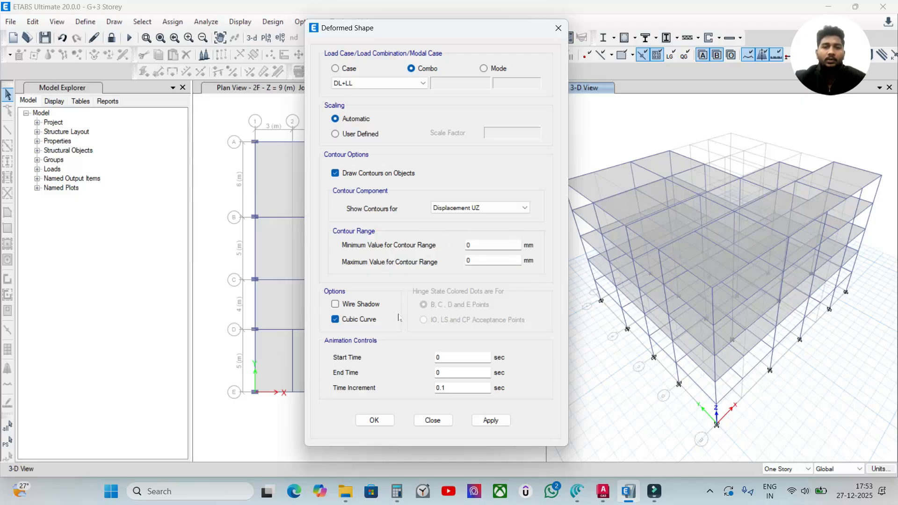
left_click(336, 305)
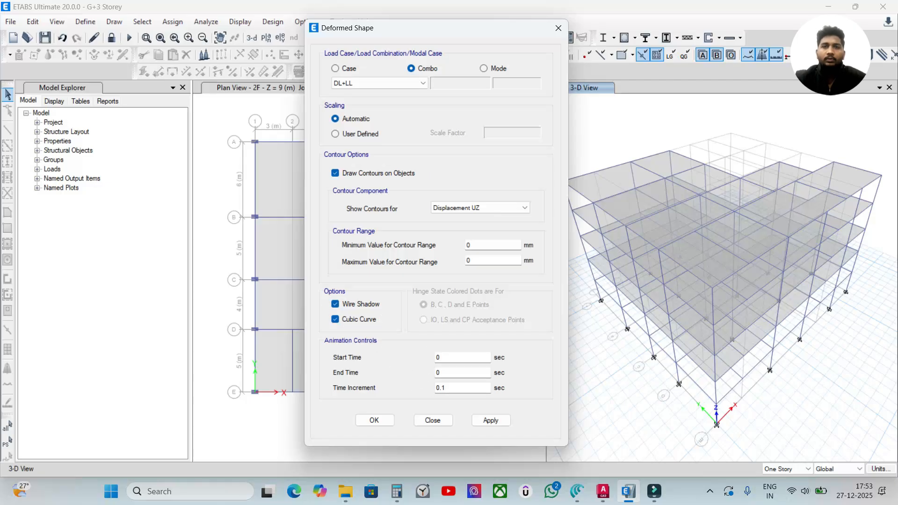
left_click(489, 420)
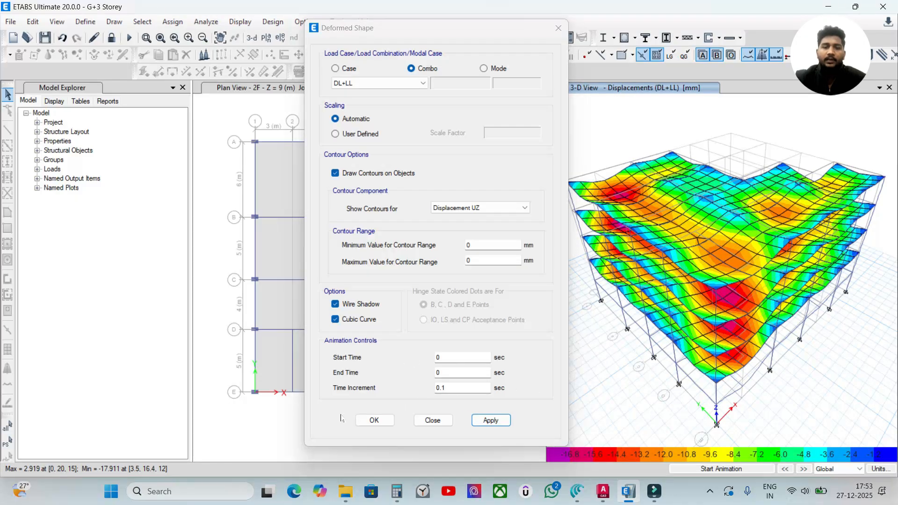
left_click(372, 420)
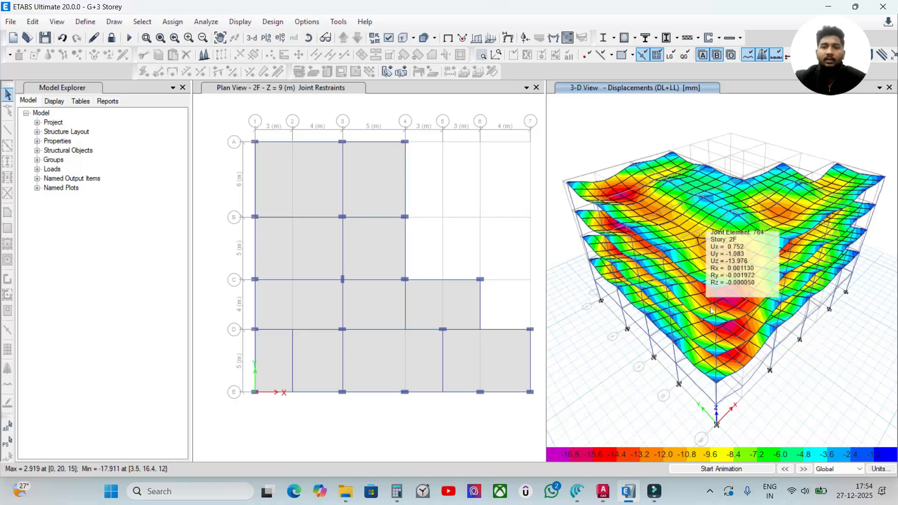
Examine the DL+LL displacement contours and joint displacements in the 3-D view against the colour scale.
mouse_move(674, 321)
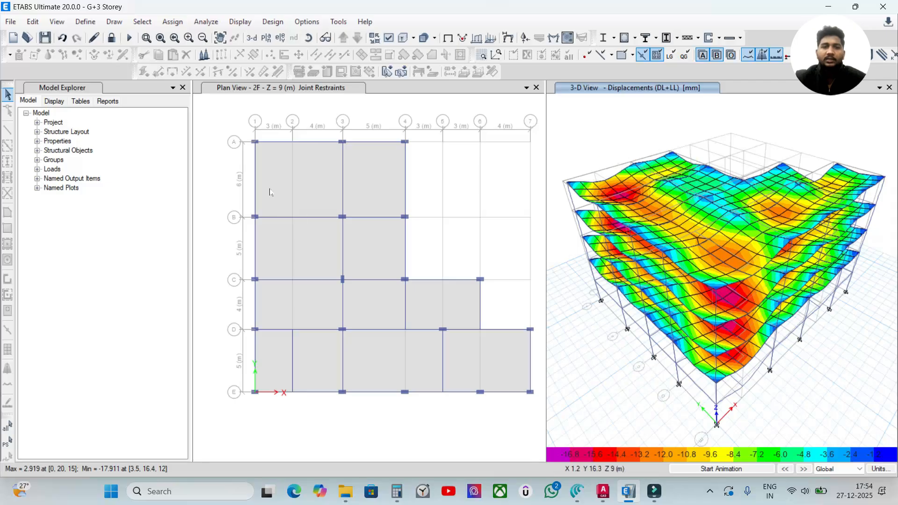
left_click(311, 369)
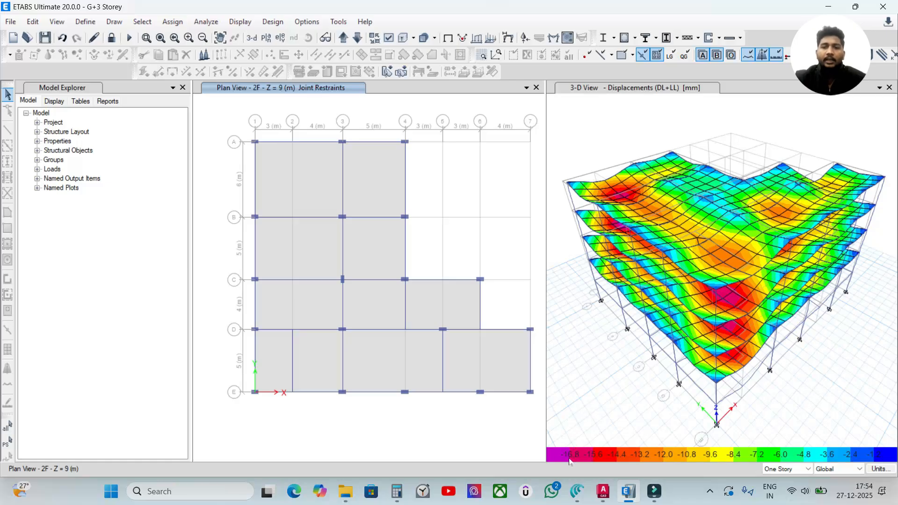
left_click(638, 404)
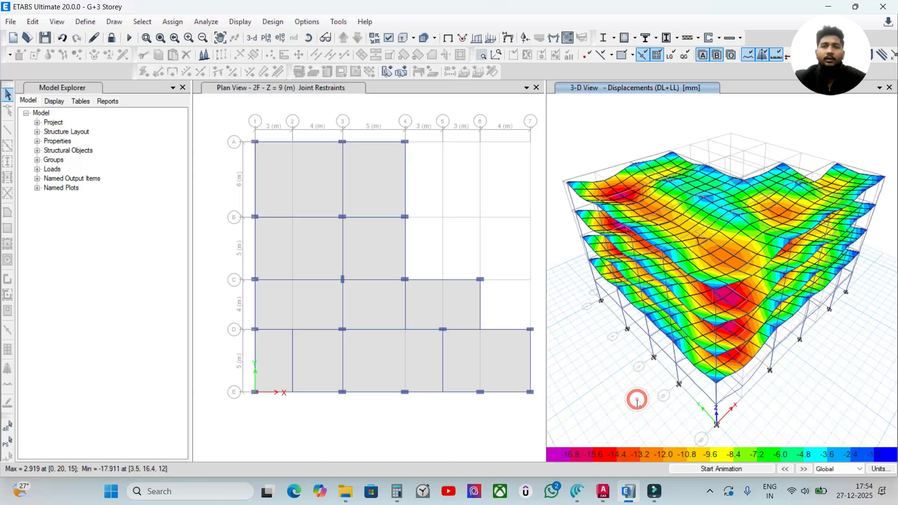
Switch to the browser, find the deflection note in the Canva document, and go to page 50 of the IS 456 (2000) PDF.
left_click(581, 494)
scroll(362, 375, "down", 20)
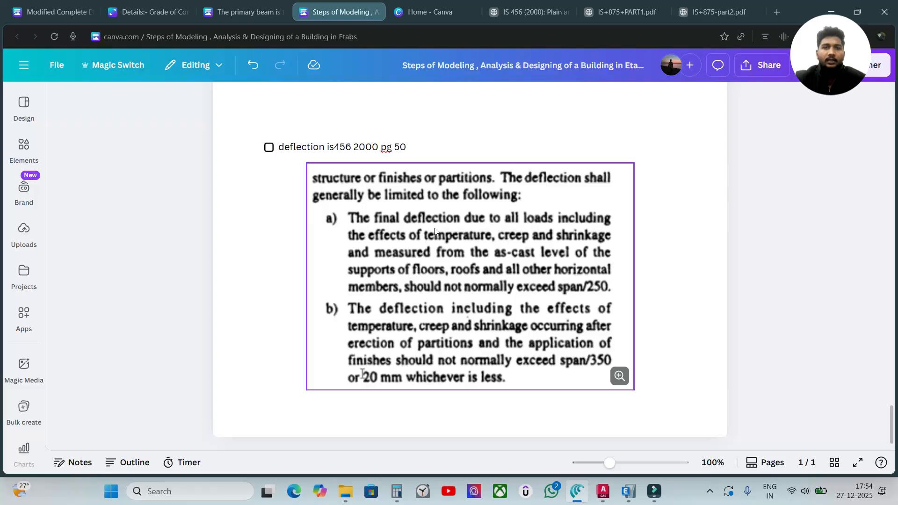
left_click(523, 4)
left_click(337, 66)
type("50")
key("Return")
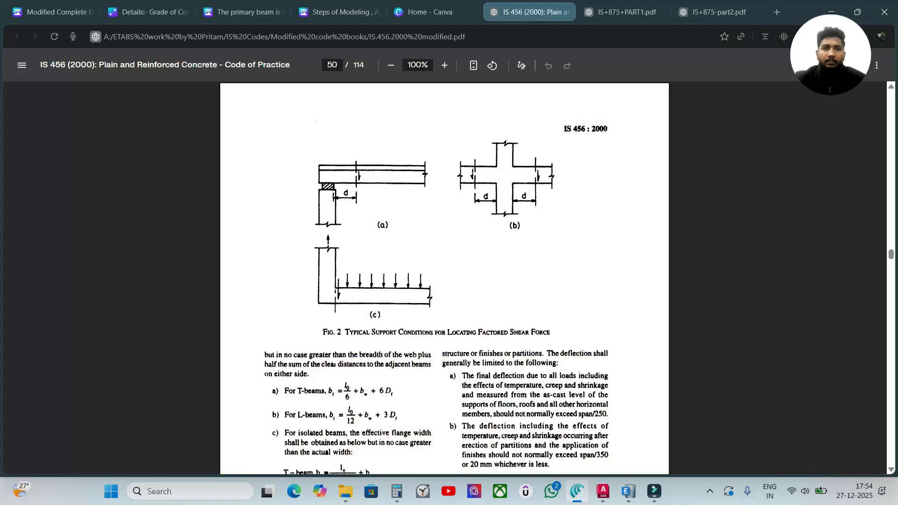
Examine the deflection limits on page 50, including the span/250 and span/350 clauses, and highlight the 20 mm limit.
scroll(427, 207, "down", 3)
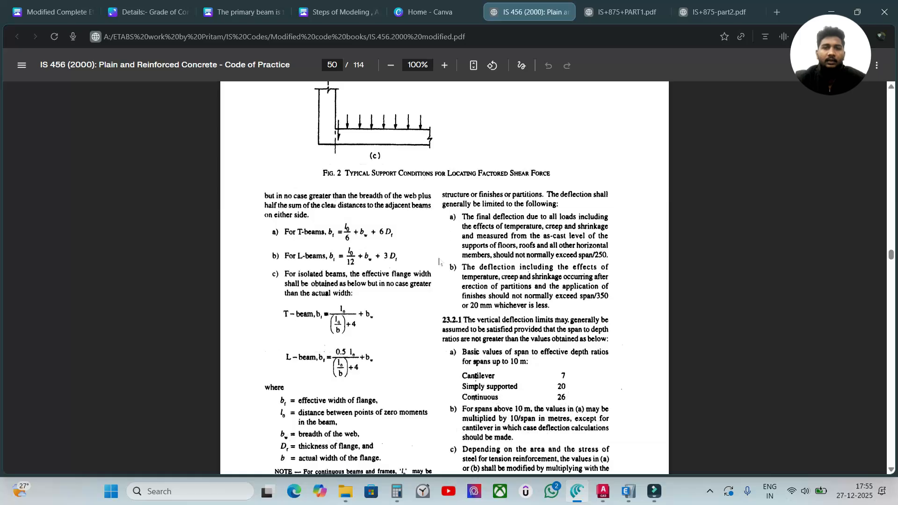
scroll(440, 261, "down", 3)
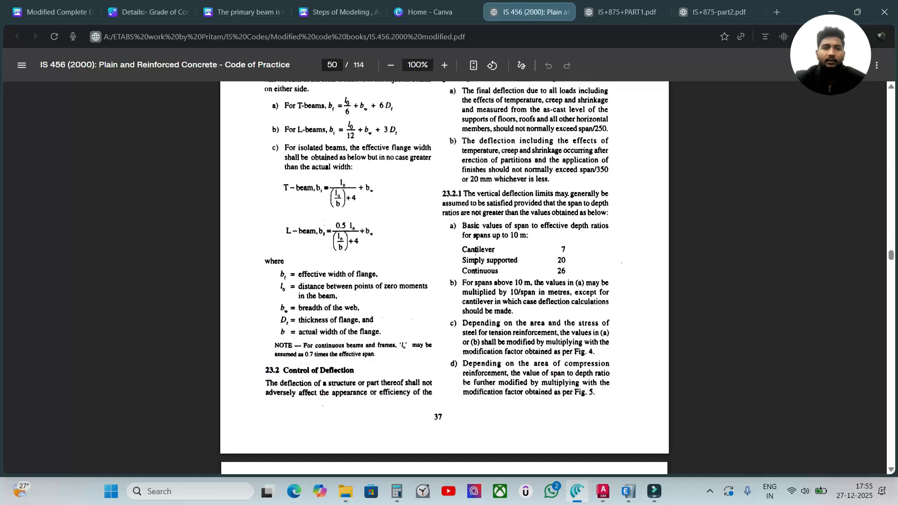
scroll(440, 261, "up", 3)
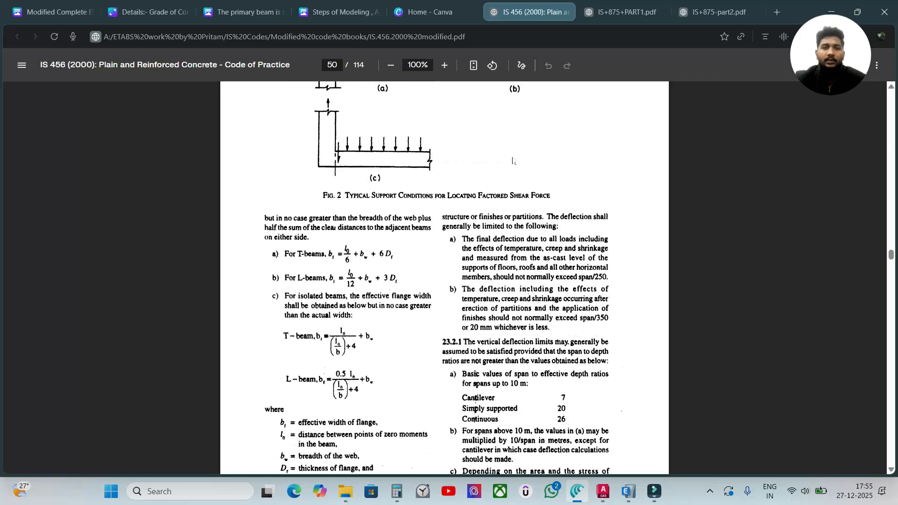
scroll(512, 161, "up", 5, "ctrl")
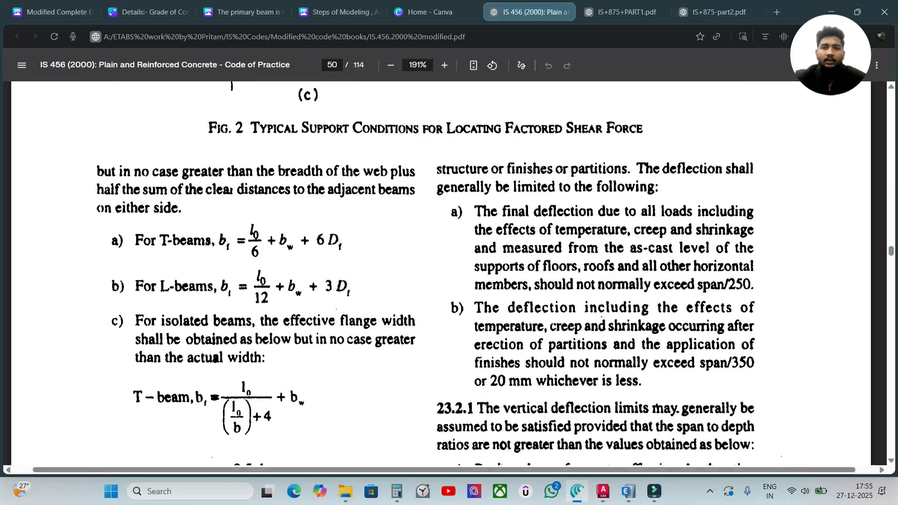
scroll(440, 273, "down", 1)
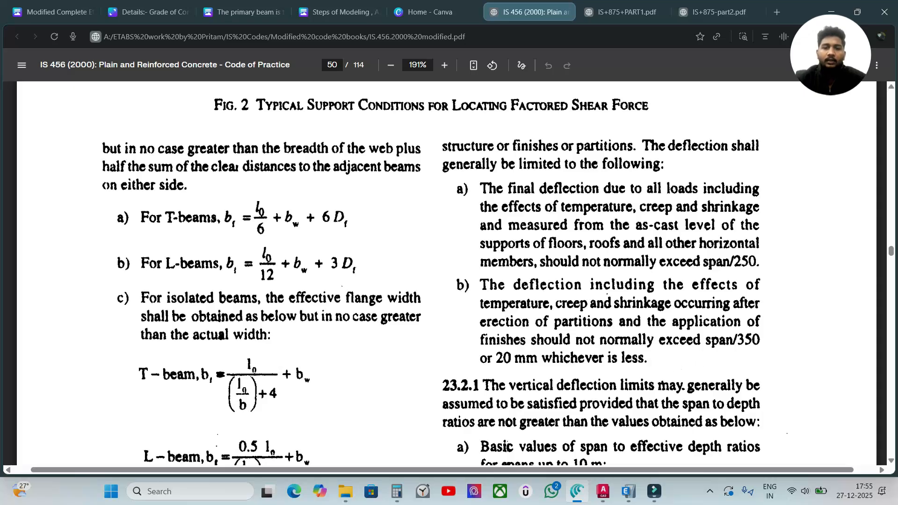
left_click_drag(496, 358, 540, 358)
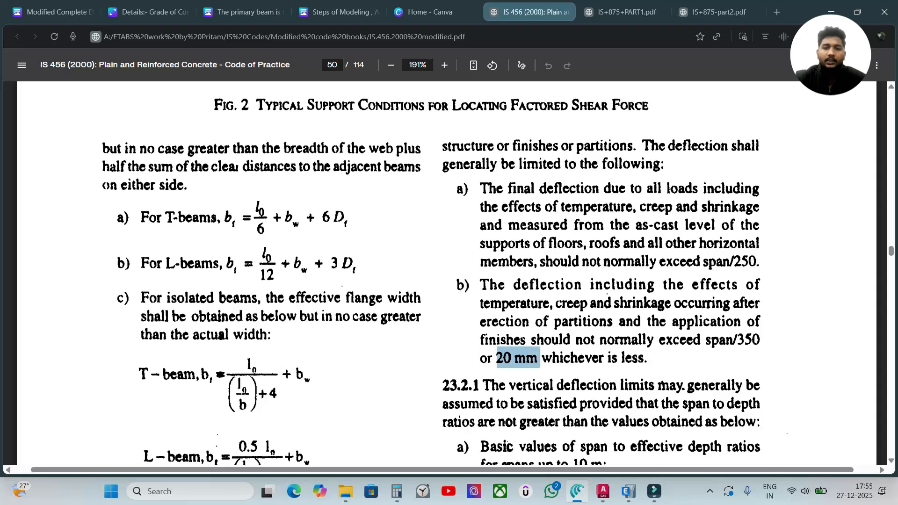
scroll(440, 327, "down", 5, "ctrl")
left_click(715, 303)
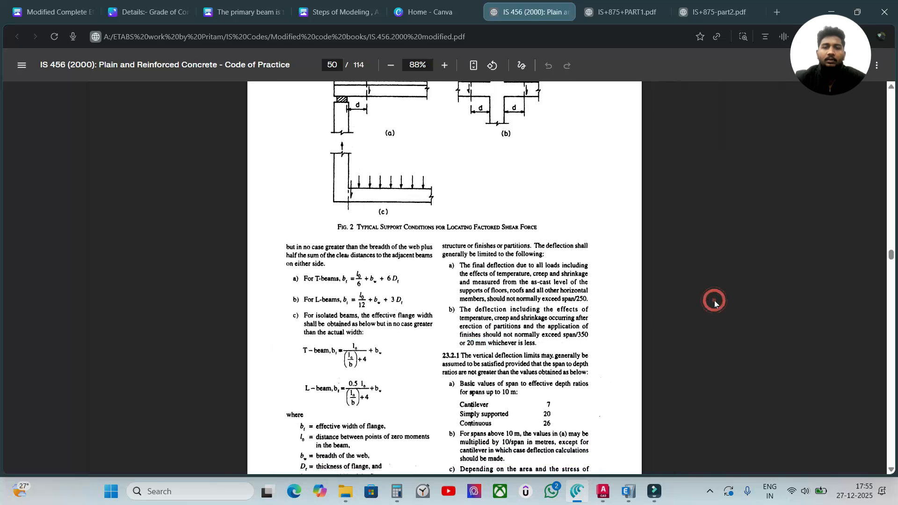
Look at the building details in Canva, return to ETABS, and restore the undeformed shape in the 3-D view.
left_click(146, 4)
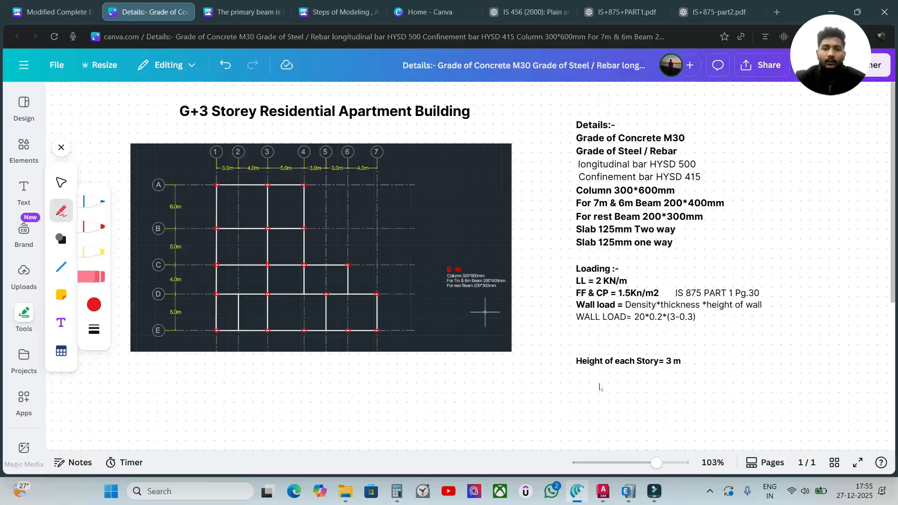
left_click(594, 468)
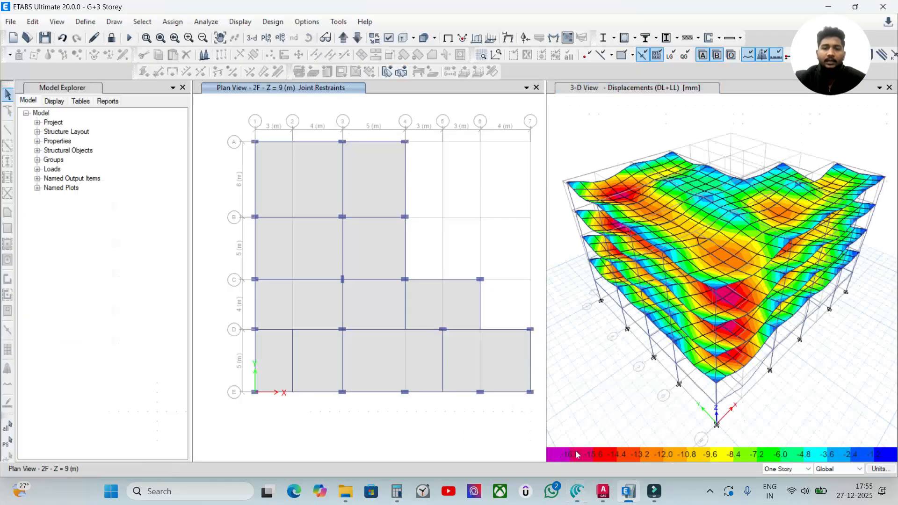
left_click(594, 369)
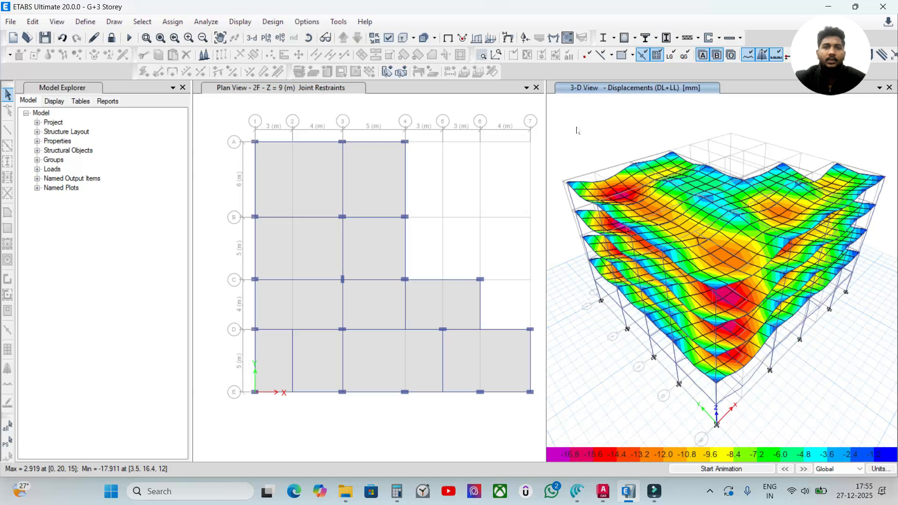
left_click(451, 39)
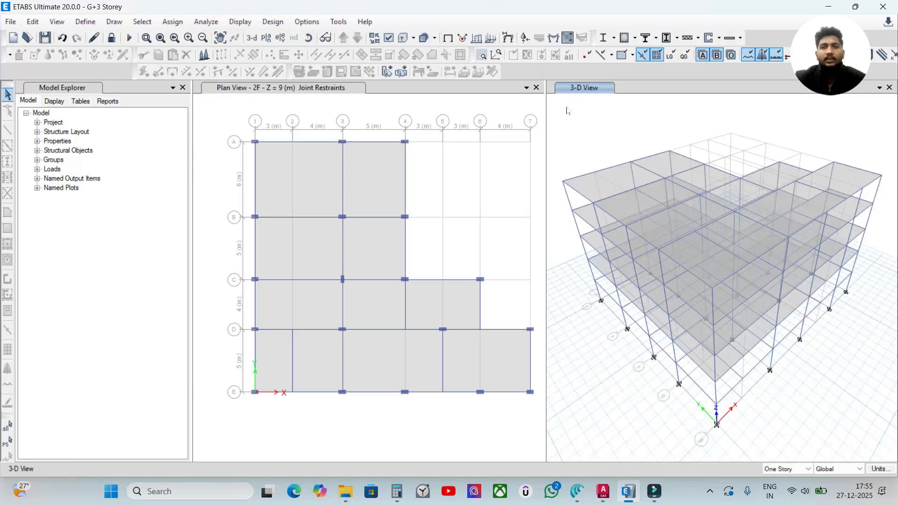
Show the DL+LL deformed shape with Displacement UZ contours in the 2F plan and 3-D views, and compare both.
left_click(479, 113)
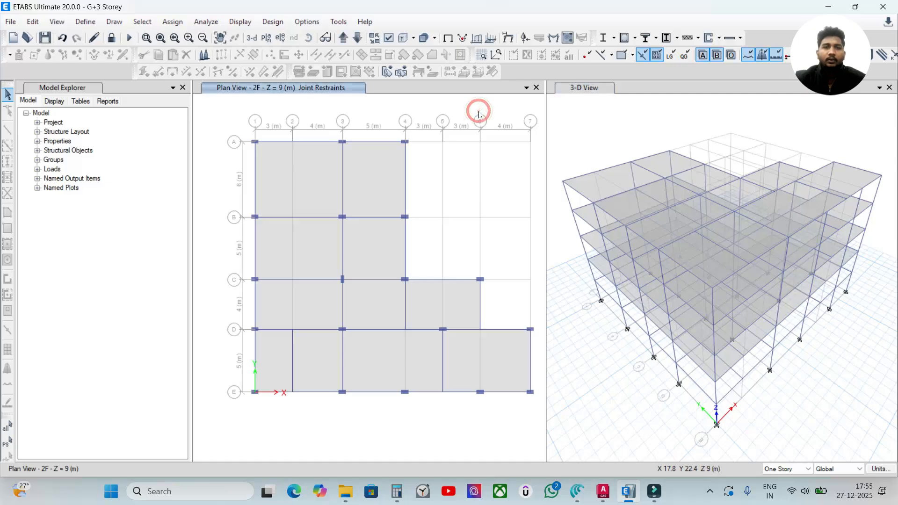
left_click(508, 39)
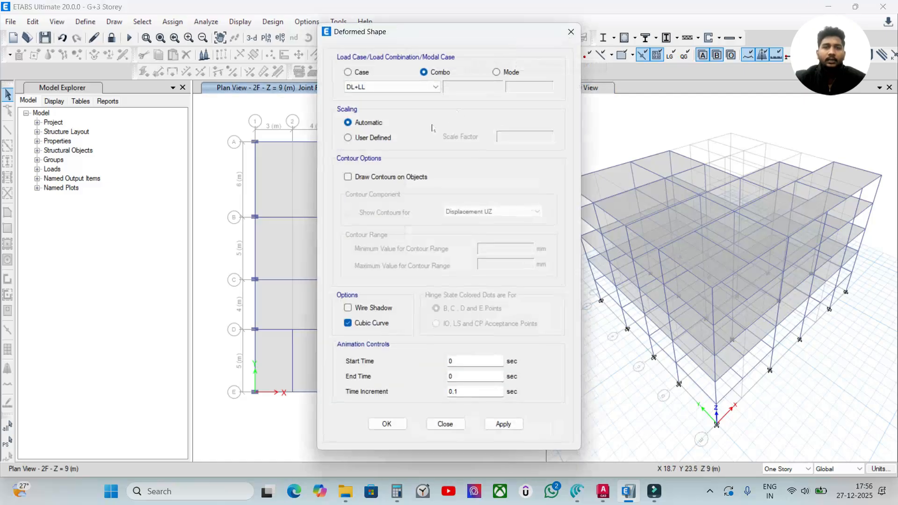
left_click(393, 182)
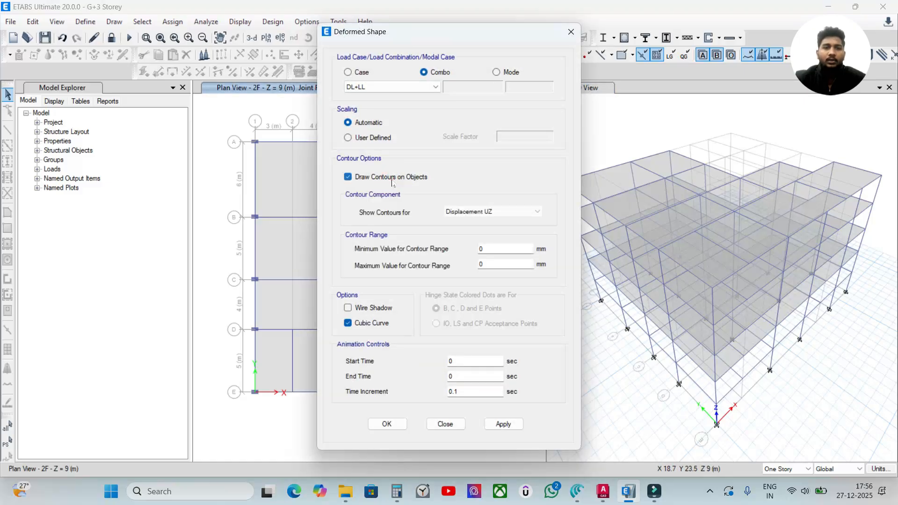
left_click(501, 424)
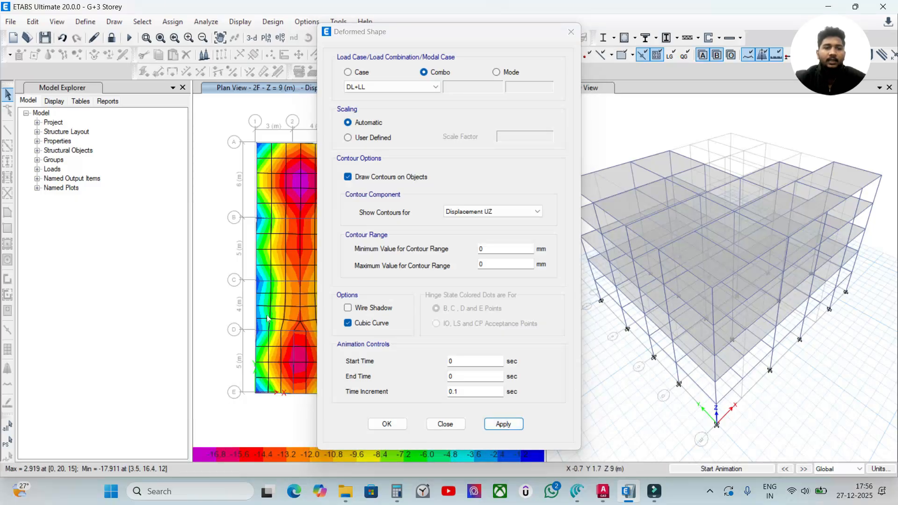
left_click(600, 162)
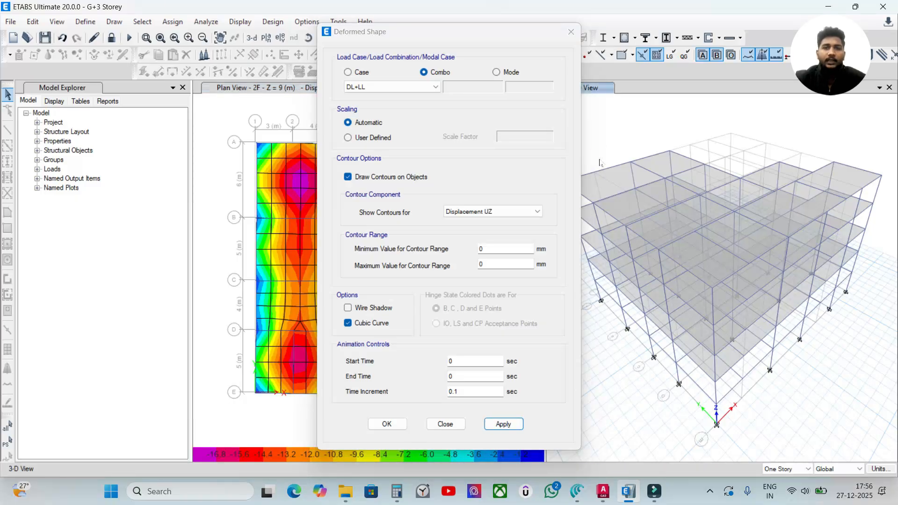
left_click(503, 424)
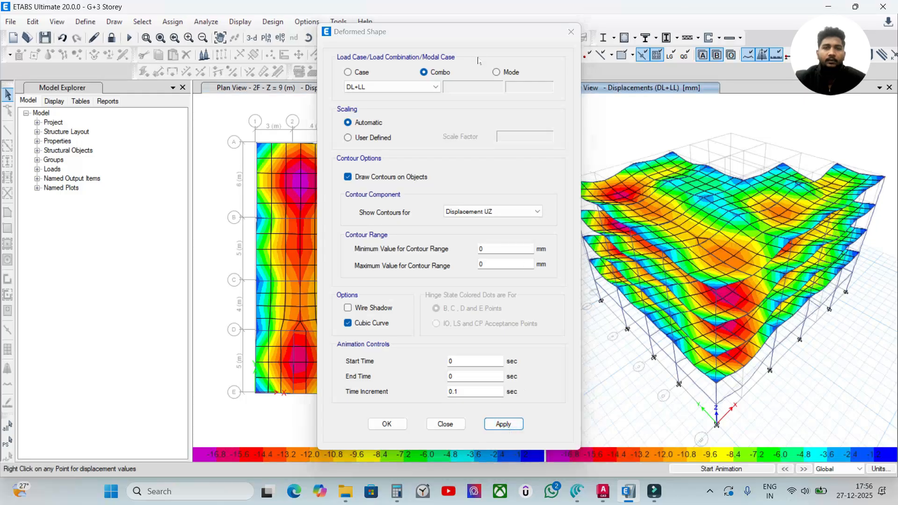
left_click_drag(383, 29, 16, 7)
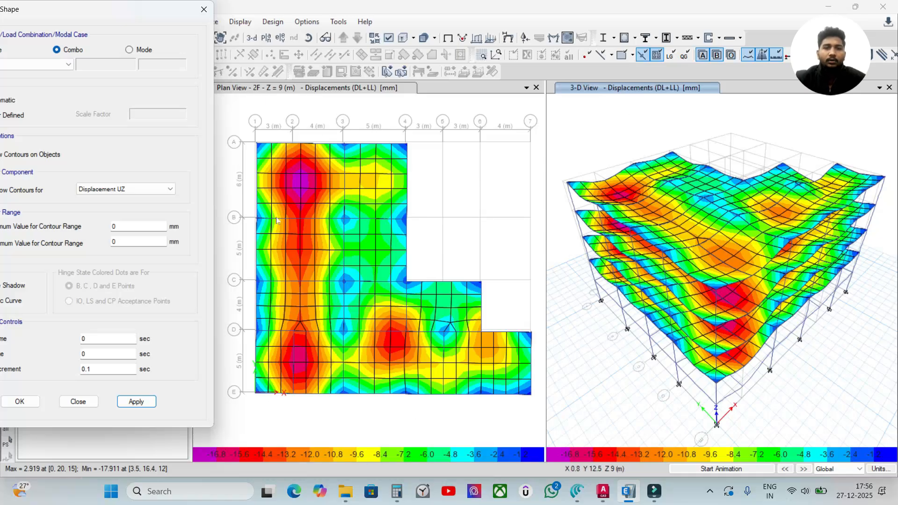
left_click_drag(124, 10, 423, 25)
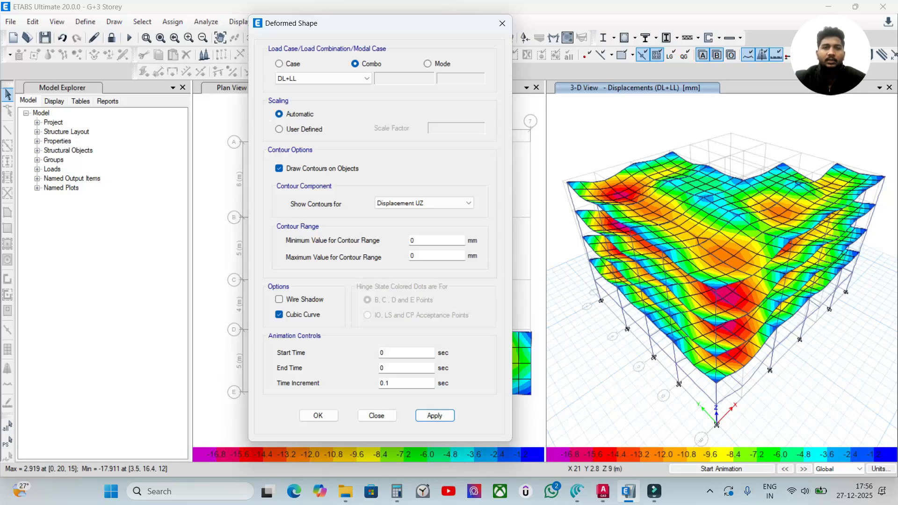
Close the Deformed Shape settings and restore the undeformed shape in both the plan and 3-D views.
left_click(503, 23)
left_click(446, 37)
left_click(568, 106)
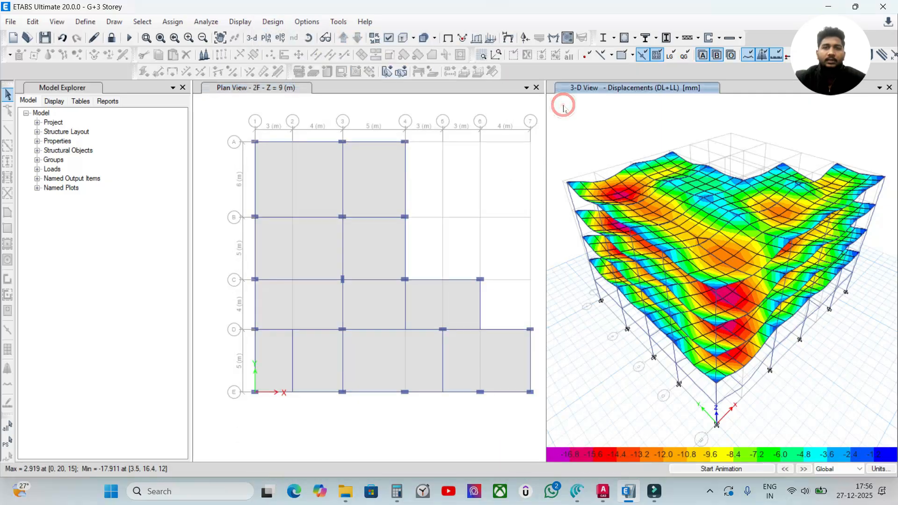
left_click(463, 38)
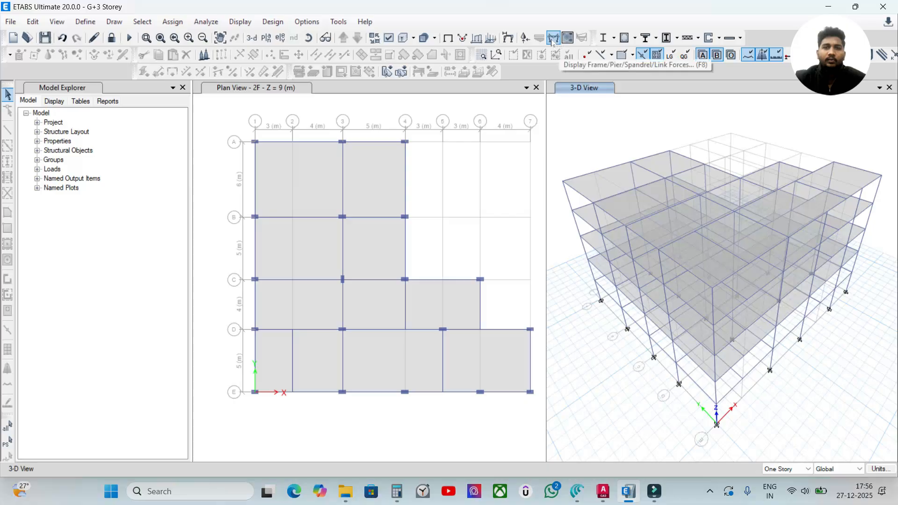
Open the Frame/Pier/Spandrel/Link Forces diagram settings for the 3-D view and review the available load cases, keeping Dead selected.
left_click(240, 22)
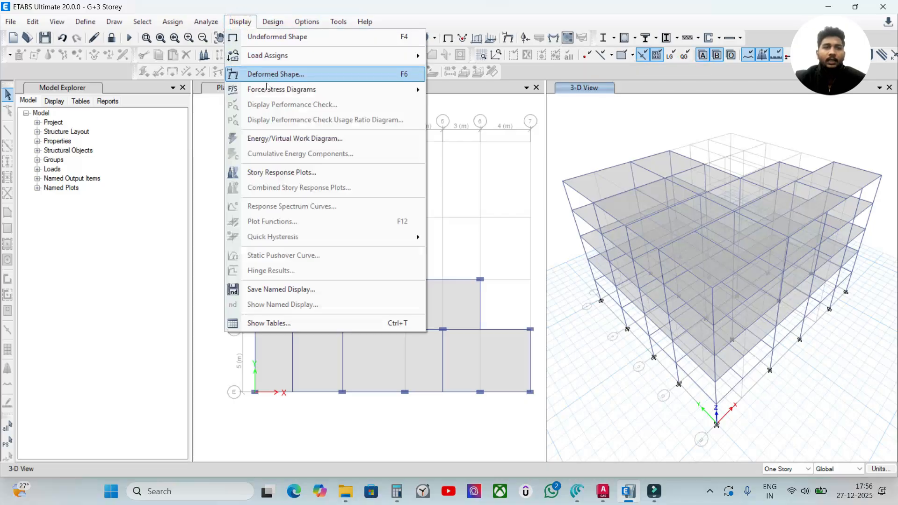
mouse_move(268, 89)
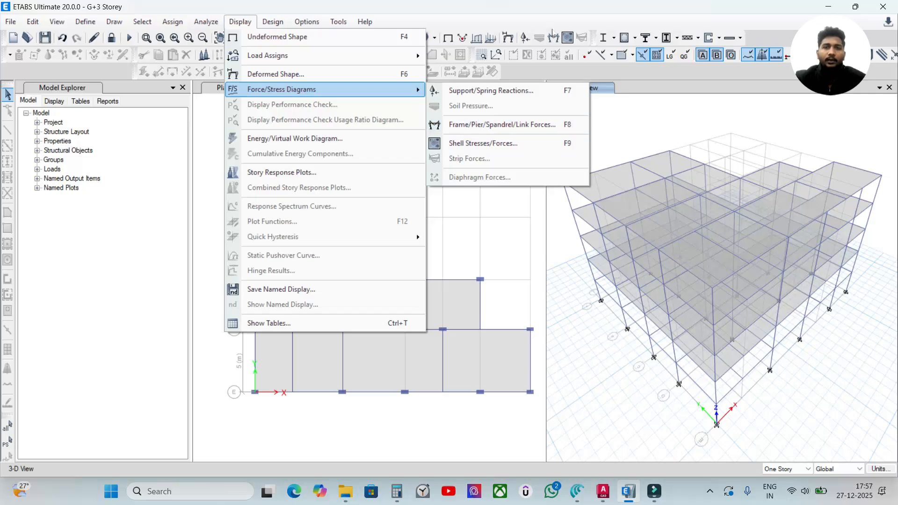
left_click(507, 125)
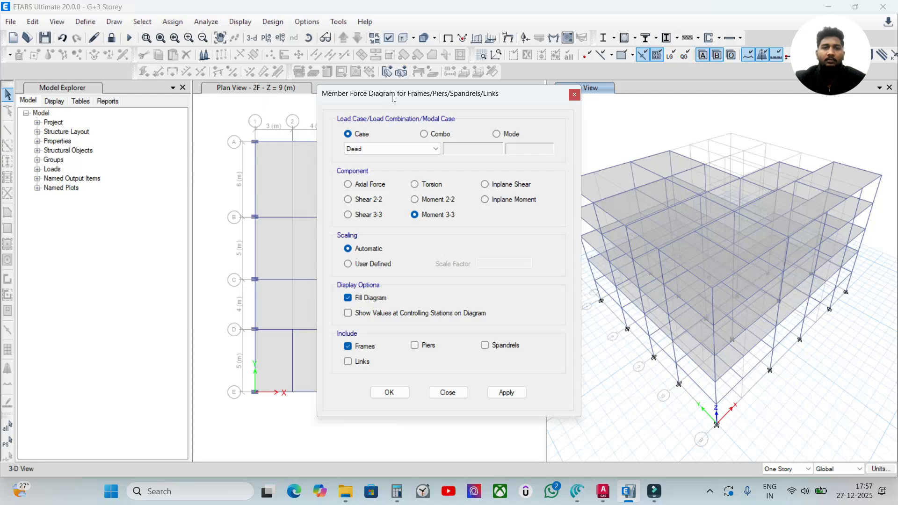
left_click_drag(389, 94, 379, 72)
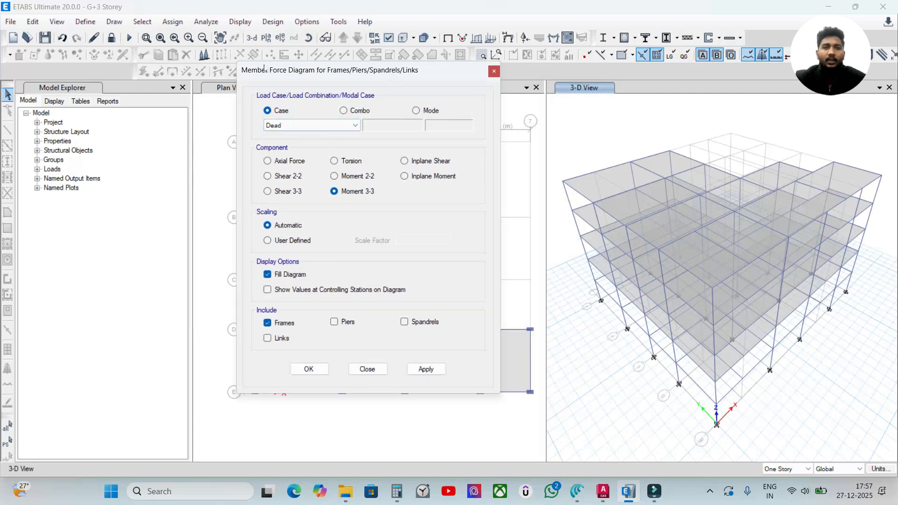
left_click(343, 110)
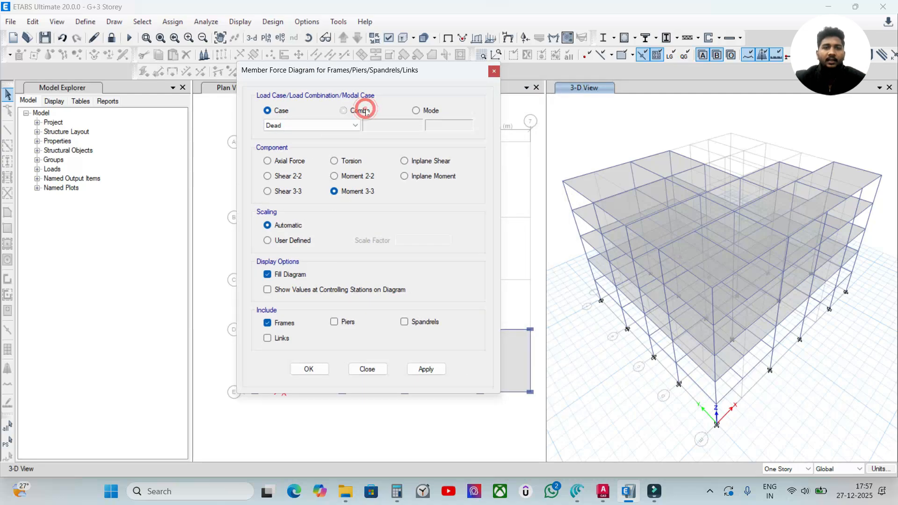
left_click(267, 111)
left_click(288, 125)
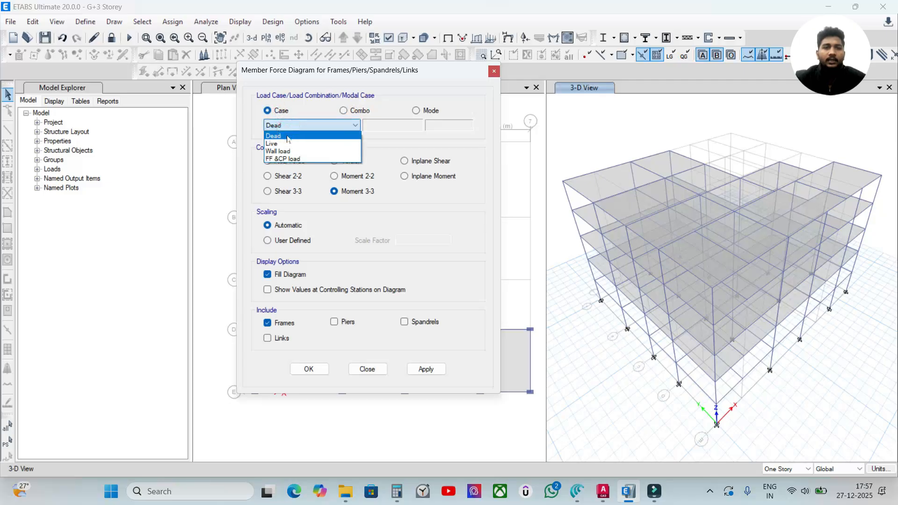
left_click(299, 131)
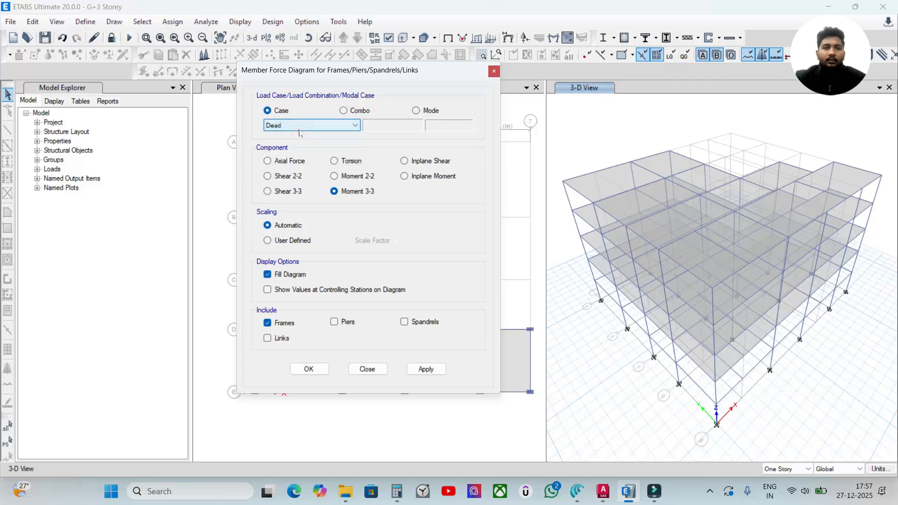
Switch the member force diagram from load case to load combination and choose DL+LL.
left_click(344, 110)
left_click(344, 126)
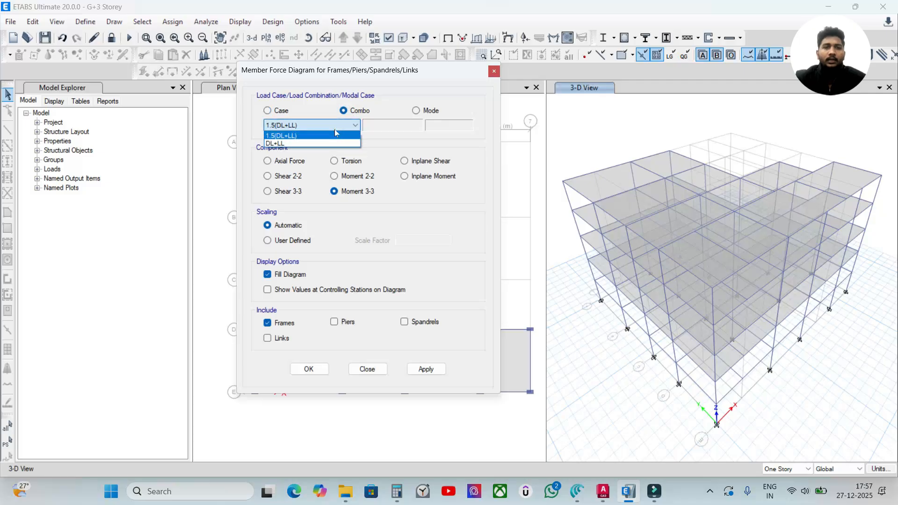
left_click(328, 154)
left_click(358, 123)
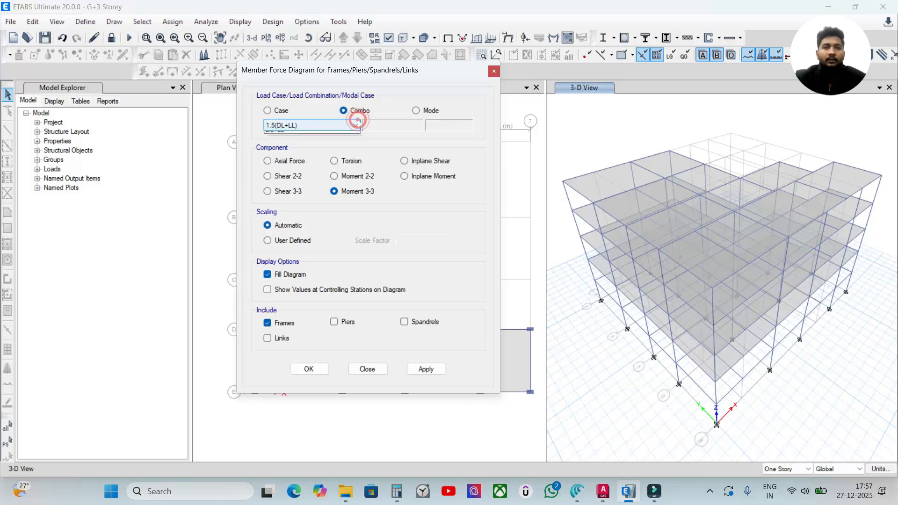
left_click(330, 144)
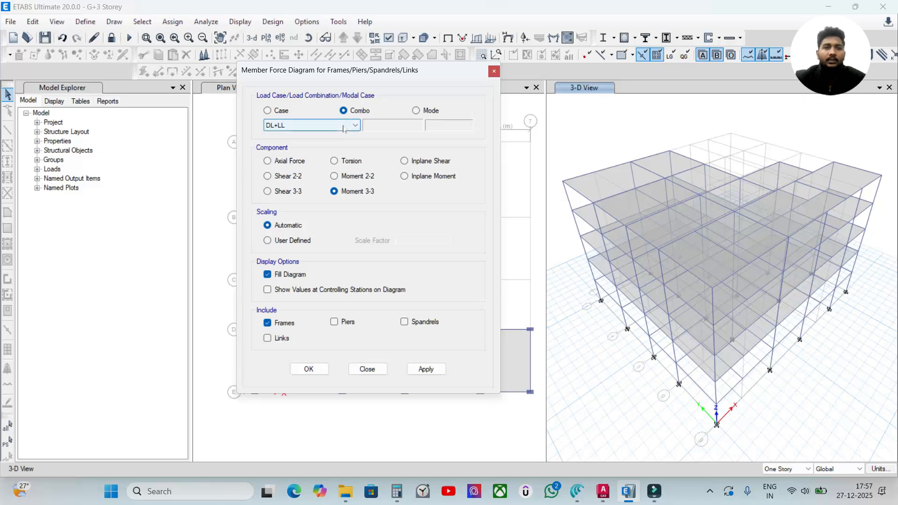
left_click(344, 127)
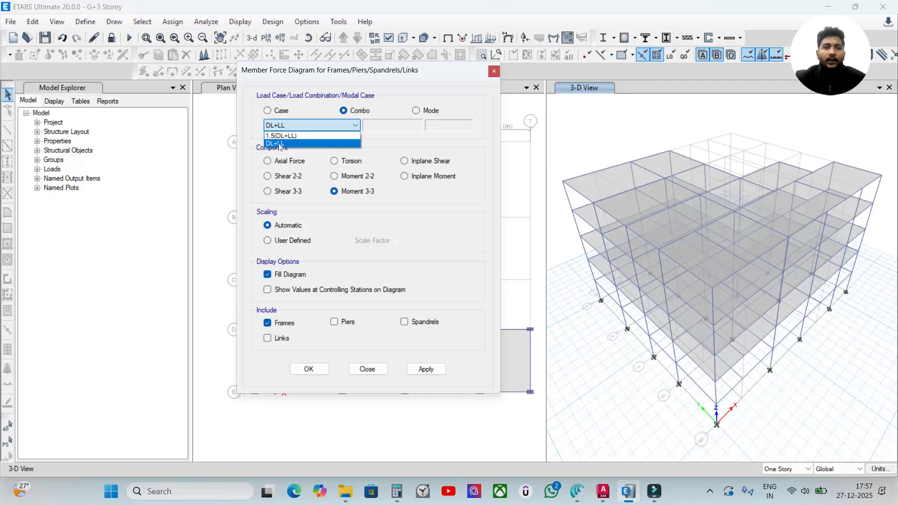
left_click(279, 144)
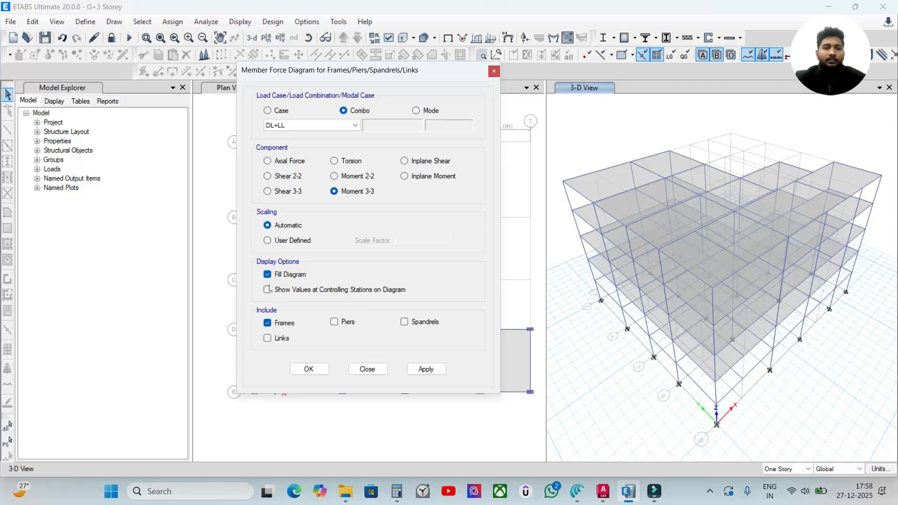
Display the DL+LL Moment 3-3 diagram in the 3-D view and inspect Terrace beam B4's detailed diagrams, including absolute deflection.
left_click(433, 373)
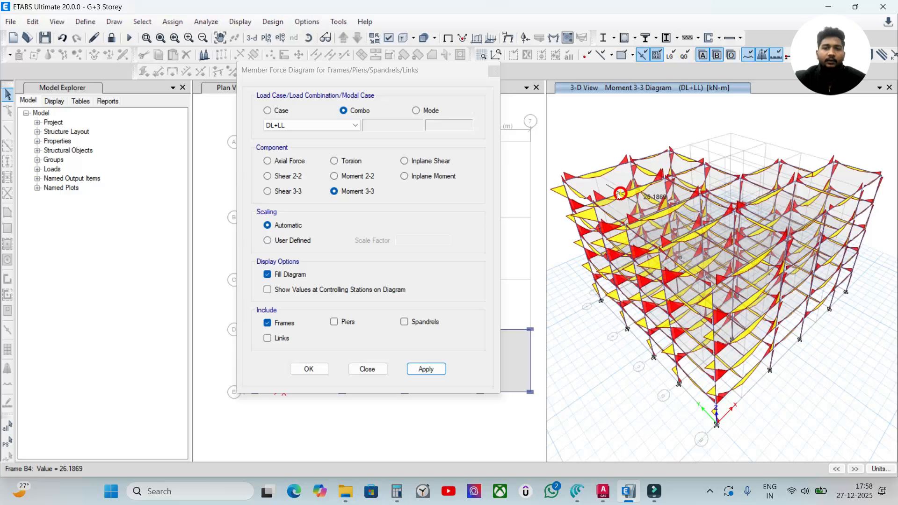
right_click(619, 195)
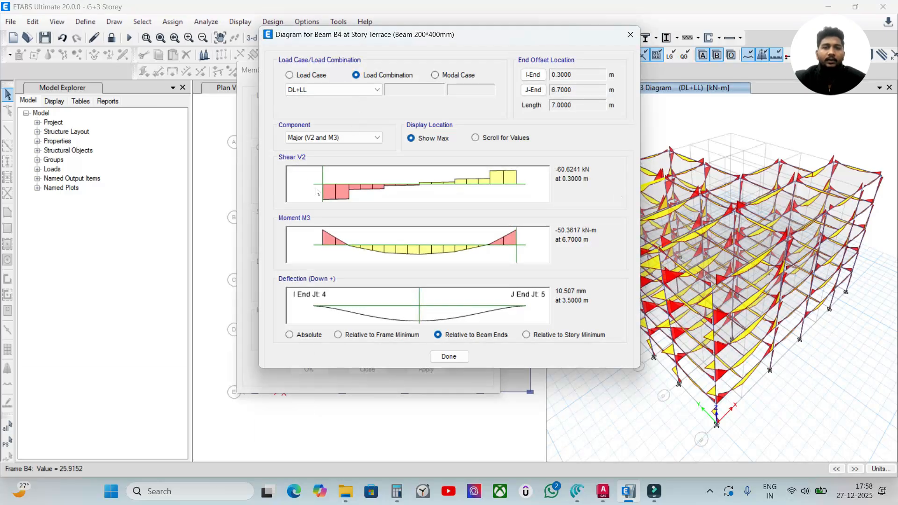
left_click_drag(462, 34, 379, 63)
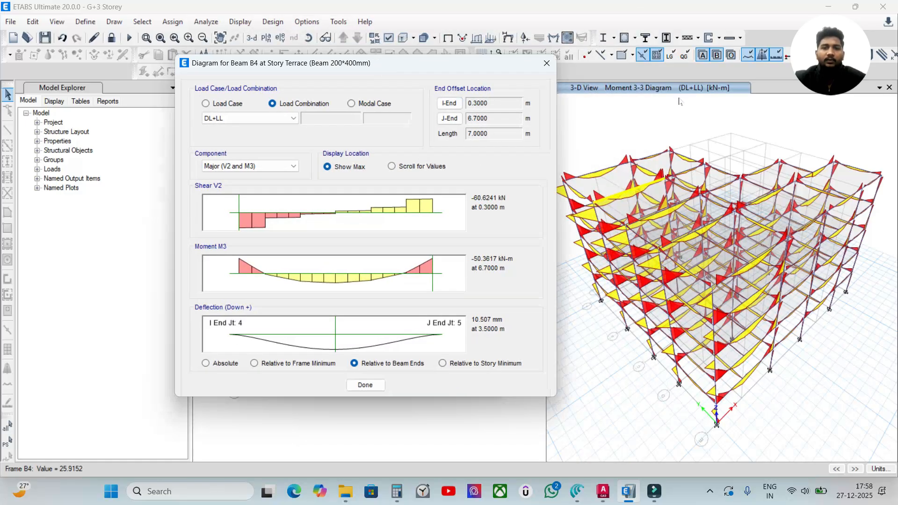
left_click_drag(297, 62, 340, 41)
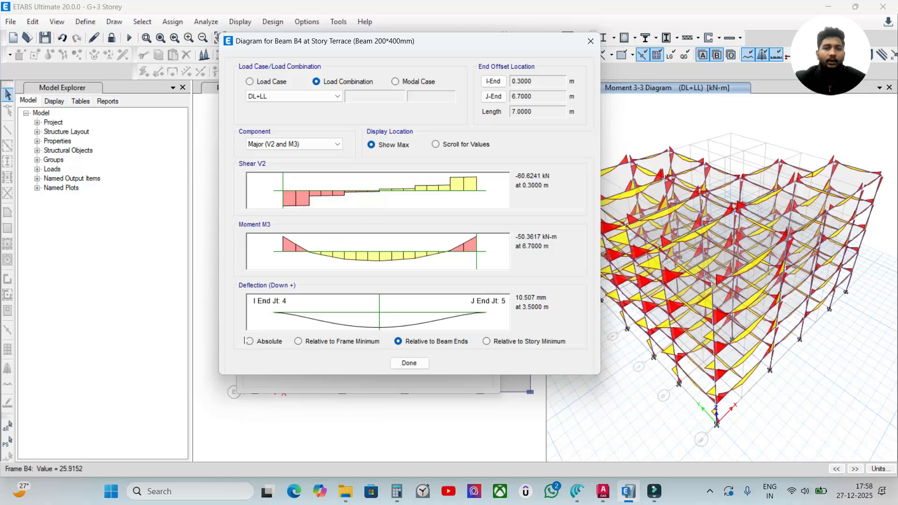
left_click(262, 343)
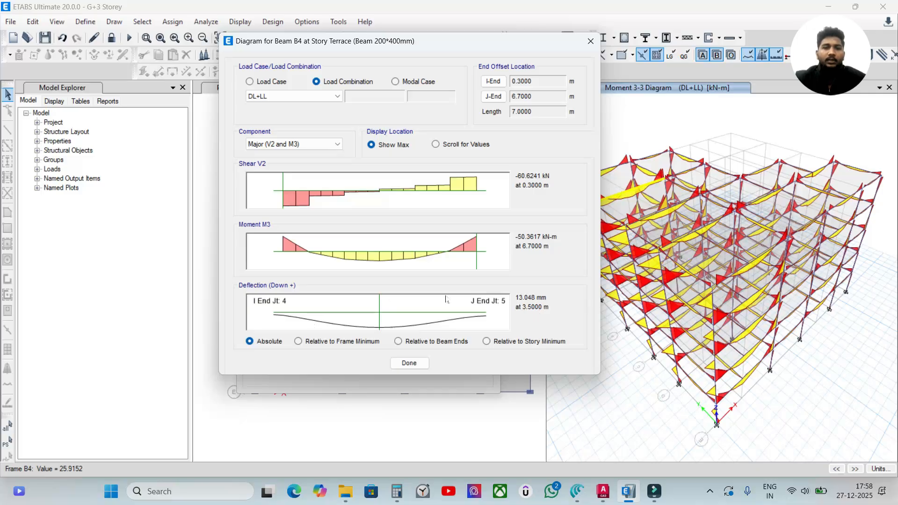
left_click(408, 364)
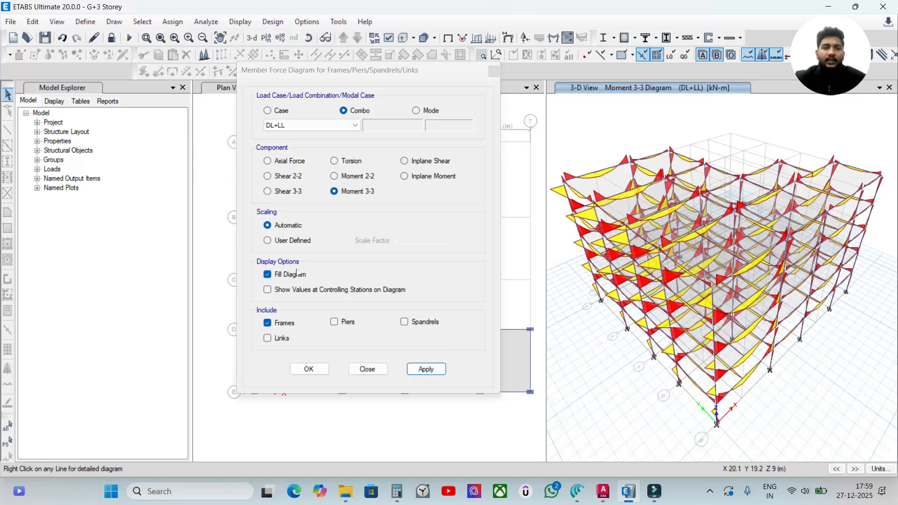
Show values at controlling stations on the 3-D Moment 3-3 diagram, inspect them, and turn the values off again.
left_click(284, 290)
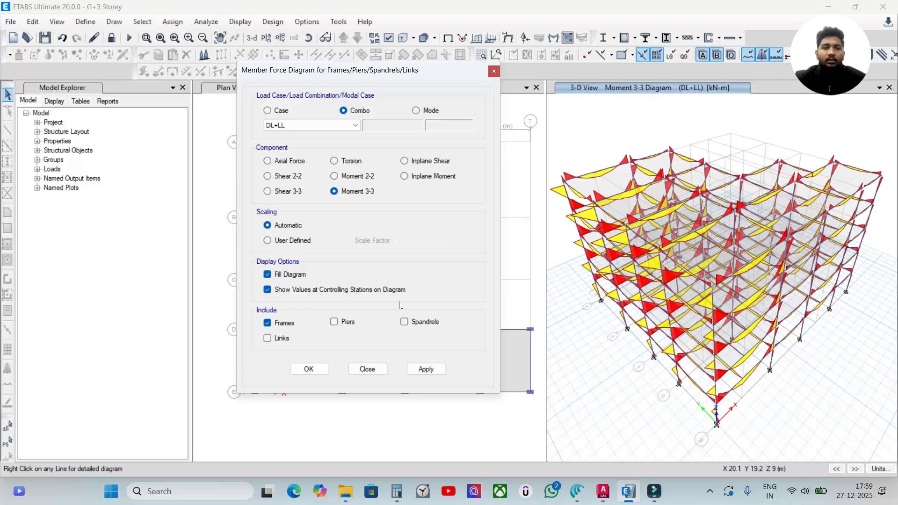
left_click(433, 368)
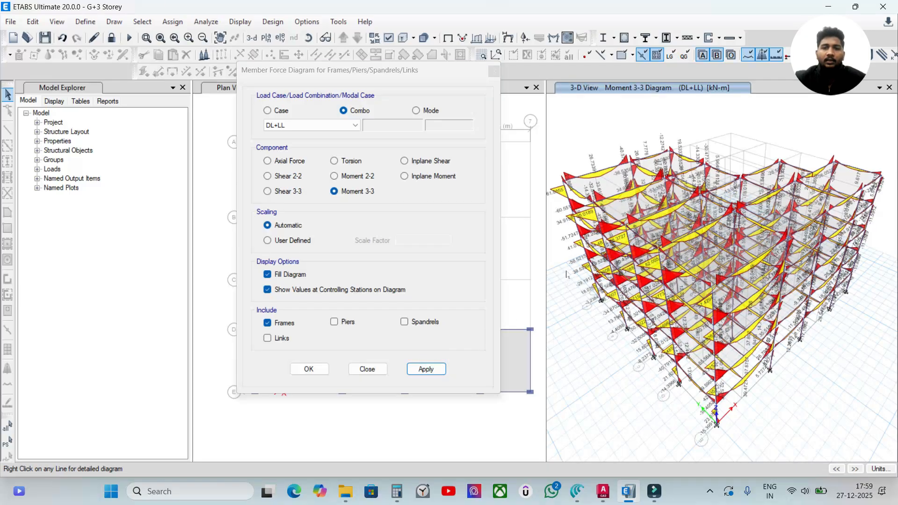
scroll(574, 238, "up", 5)
scroll(575, 239, "down", 5)
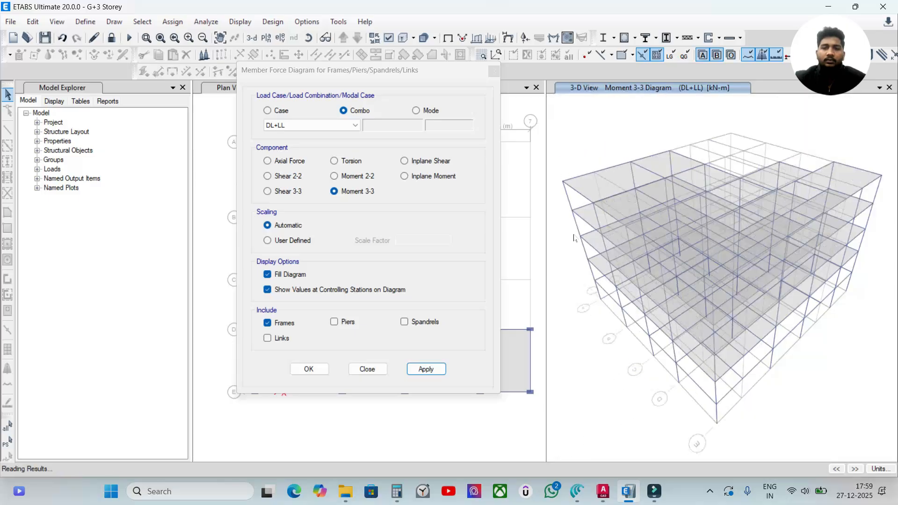
left_click(352, 292)
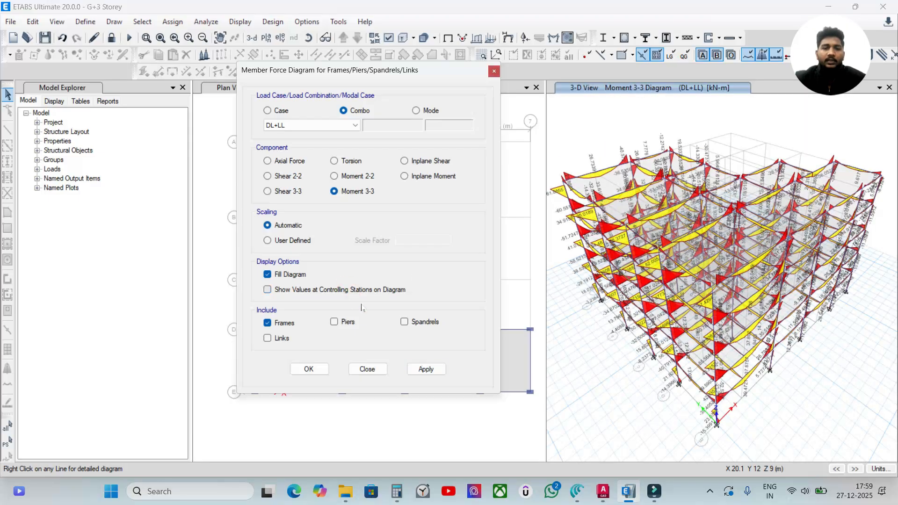
left_click(424, 369)
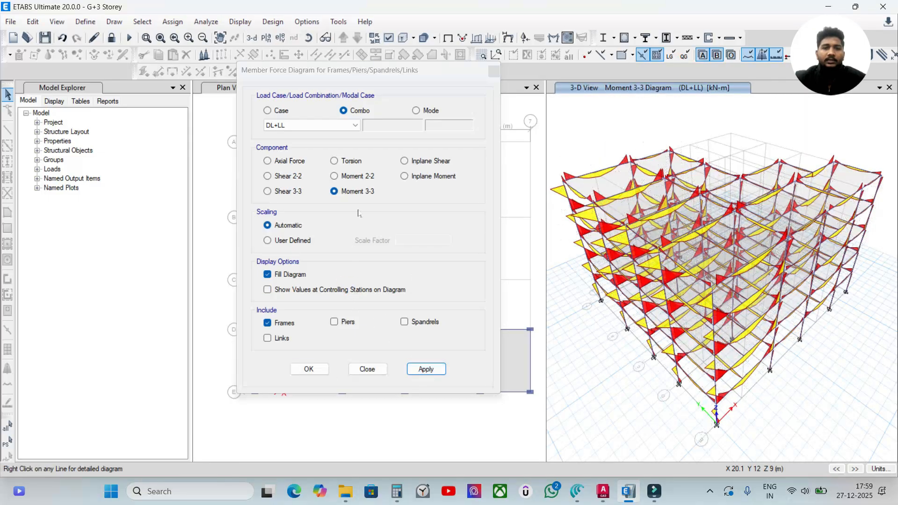
Display the DL+LL Moment 3-3 diagram in the 2F plan view and inspect beam B4's detailed shear, moment and deflection diagrams.
left_click(207, 181)
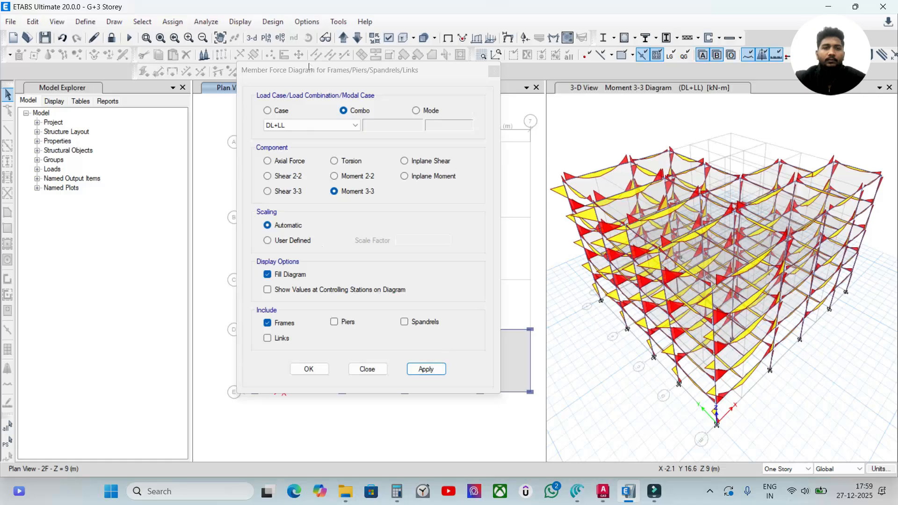
left_click_drag(311, 77, 608, 84)
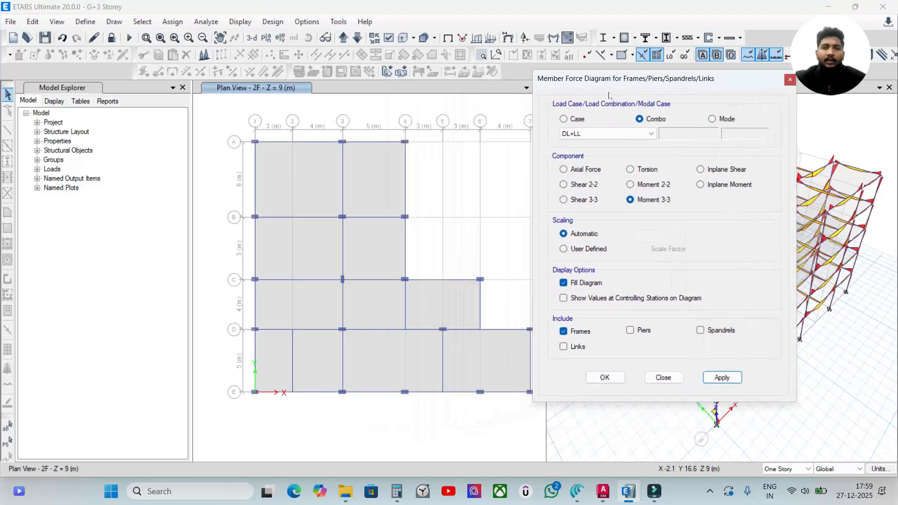
left_click(720, 377)
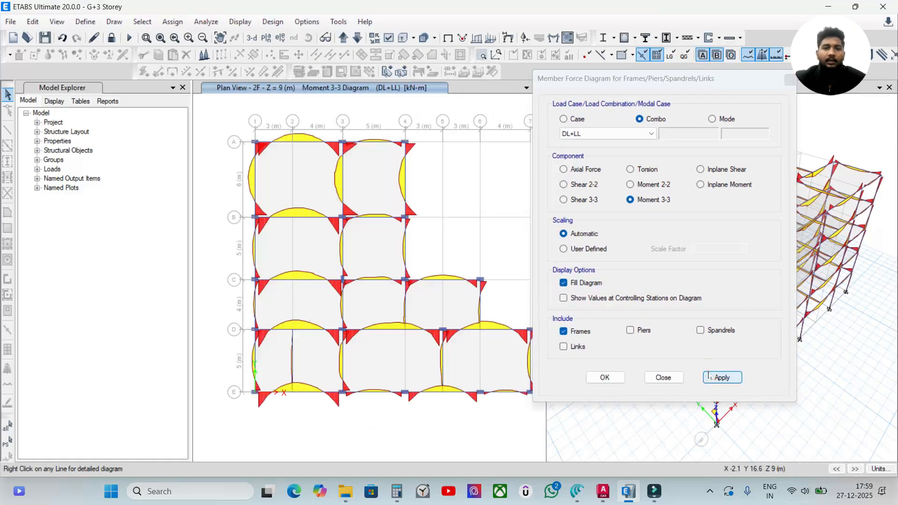
mouse_move(297, 217)
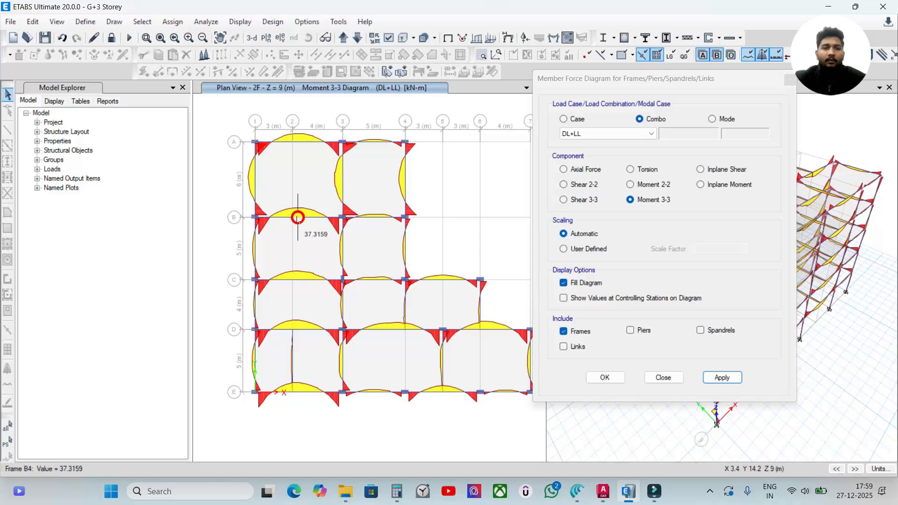
right_click(297, 217)
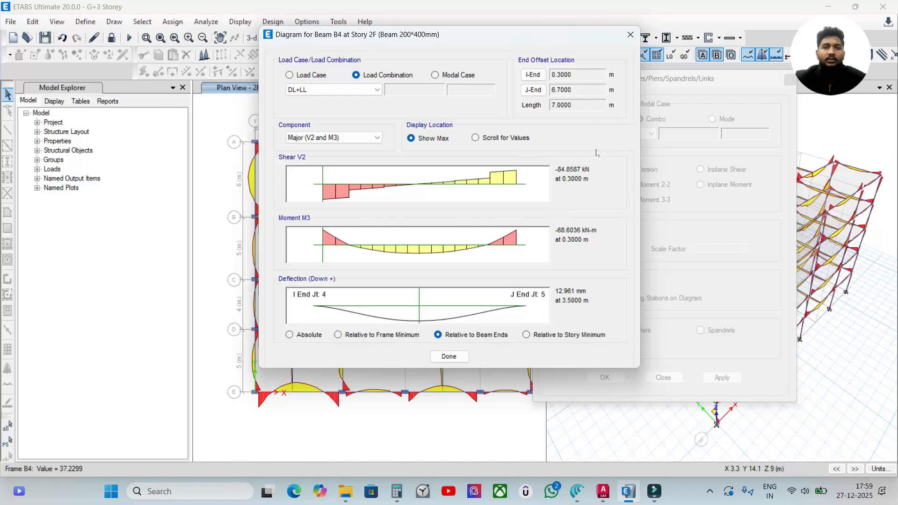
left_click(448, 356)
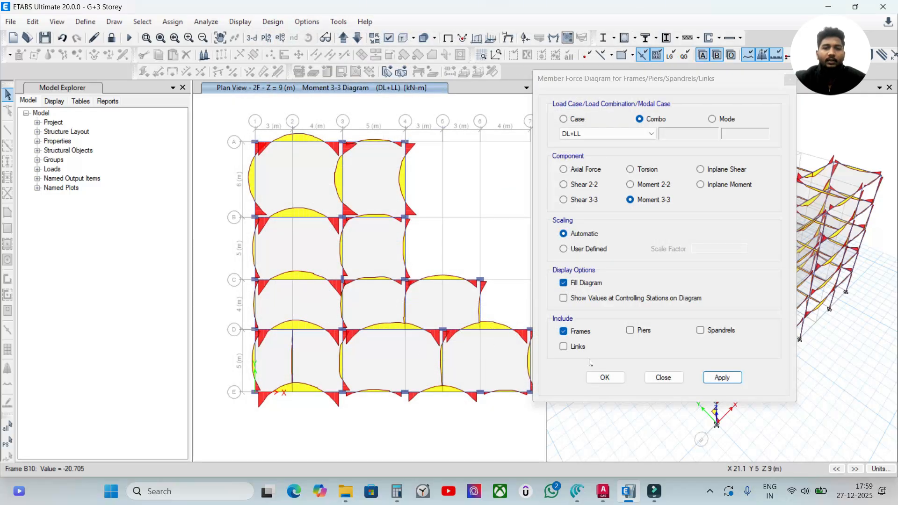
Display the DL+LL Shear 3-3 diagram in the 3-D view and examine the shear values along its beams and columns.
left_click_drag(584, 79, 330, 103)
left_click(630, 120)
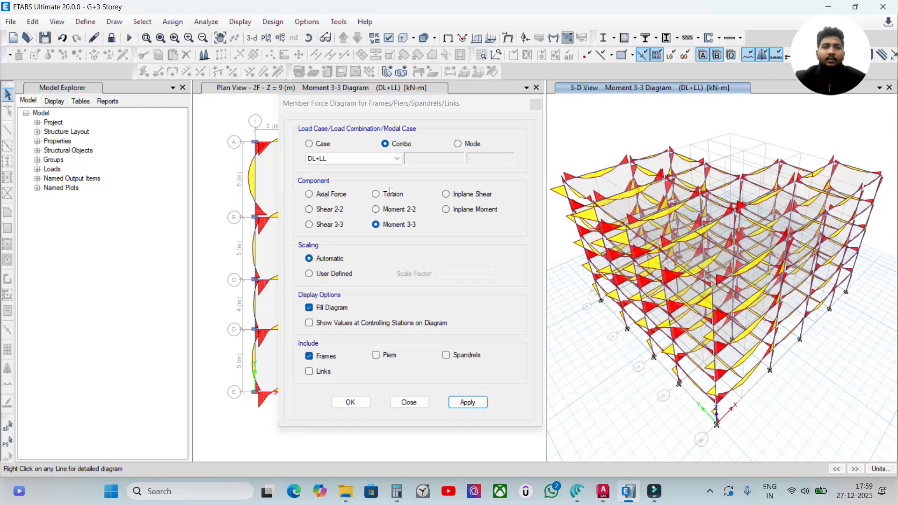
left_click(310, 226)
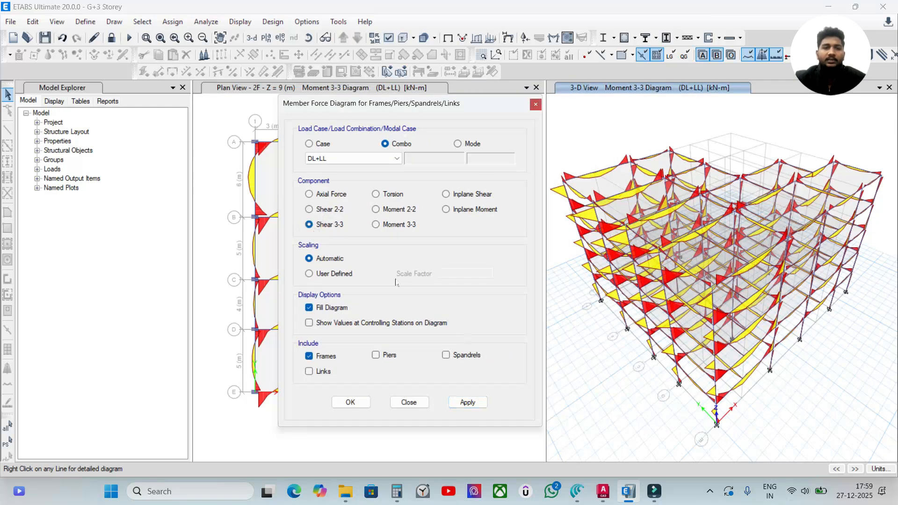
left_click(468, 402)
left_click(806, 271)
mouse_move(787, 245)
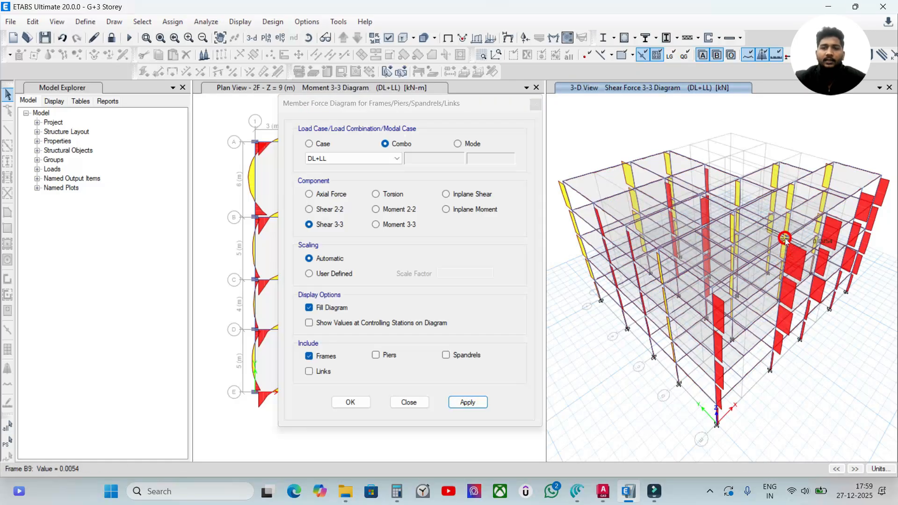
mouse_move(770, 367)
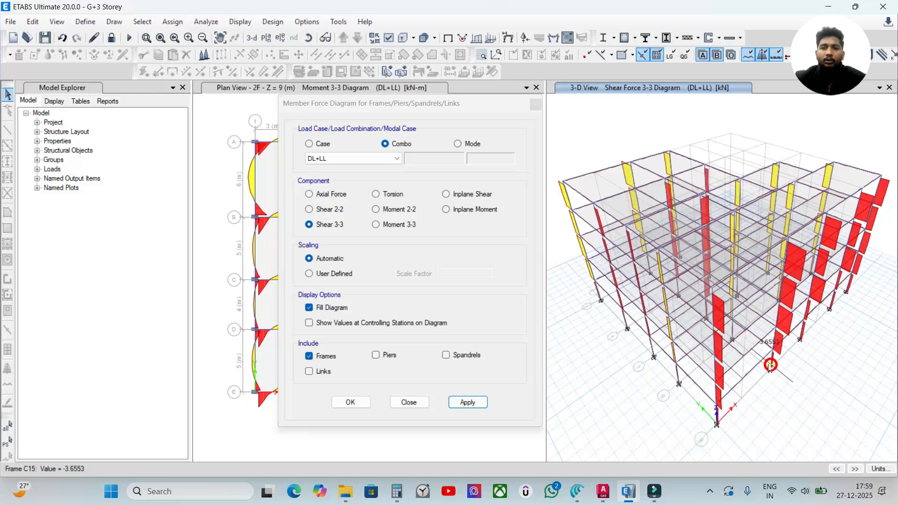
Choose Axial Force as the component and inspect FF beam B26's minor-direction diagrams with absolute deflection.
left_click(335, 196)
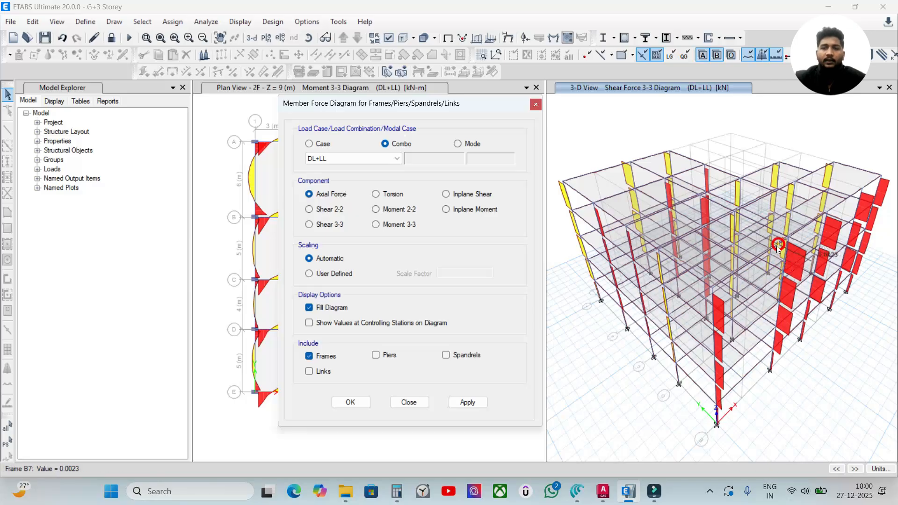
left_click(785, 260)
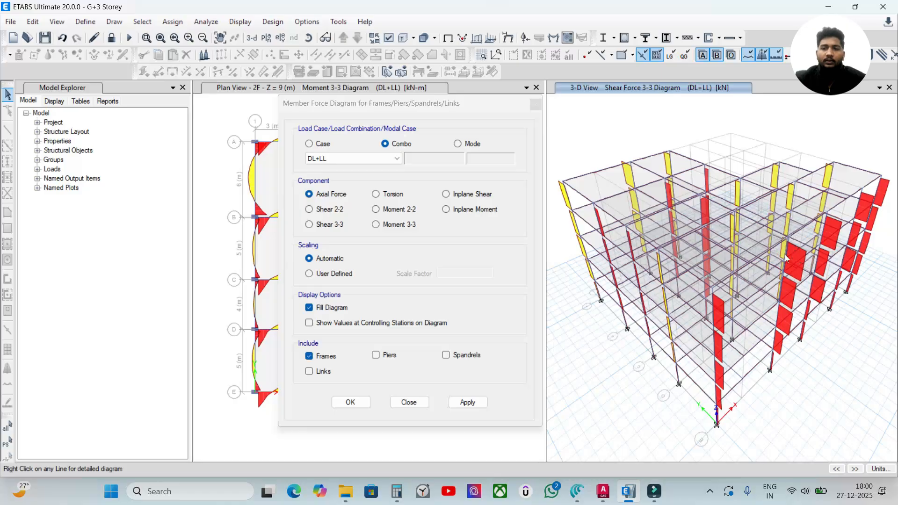
right_click(785, 255)
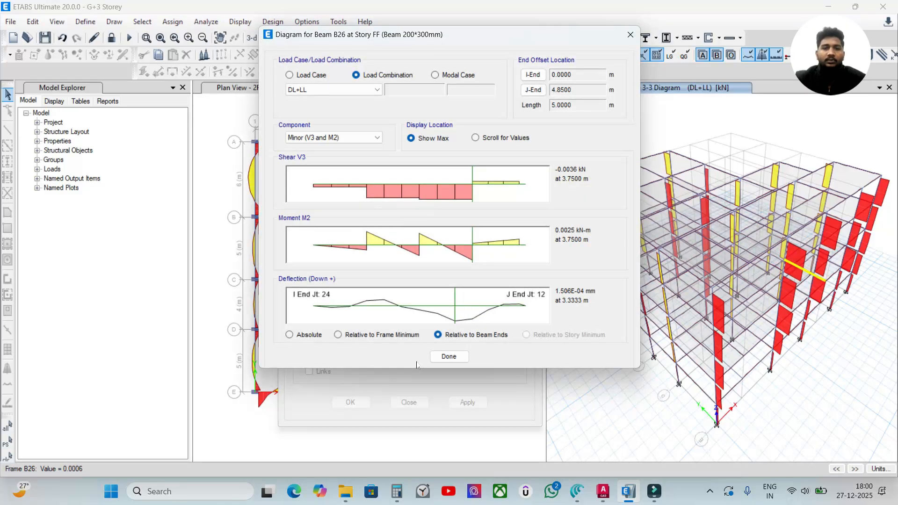
left_click(289, 335)
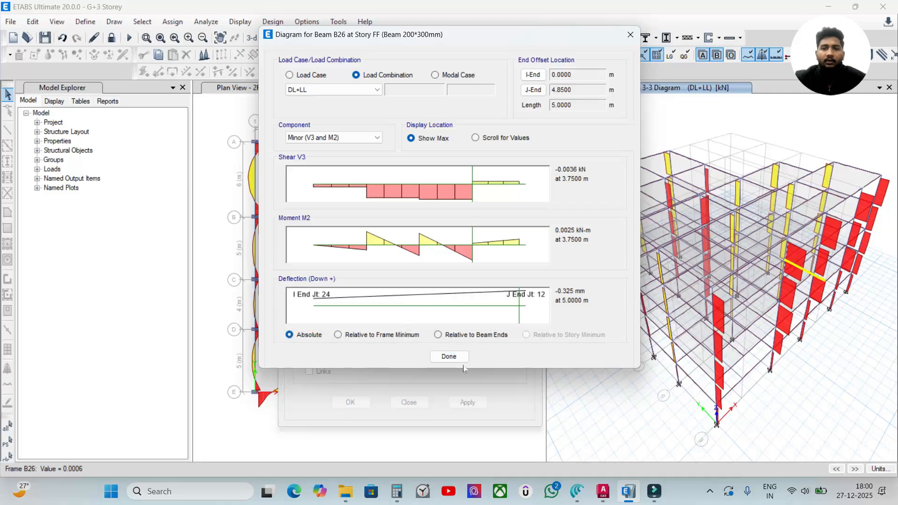
left_click(448, 357)
Inspect the detailed minor-direction shear and moment diagrams of column C14 at the Terrace story.
right_click(713, 315)
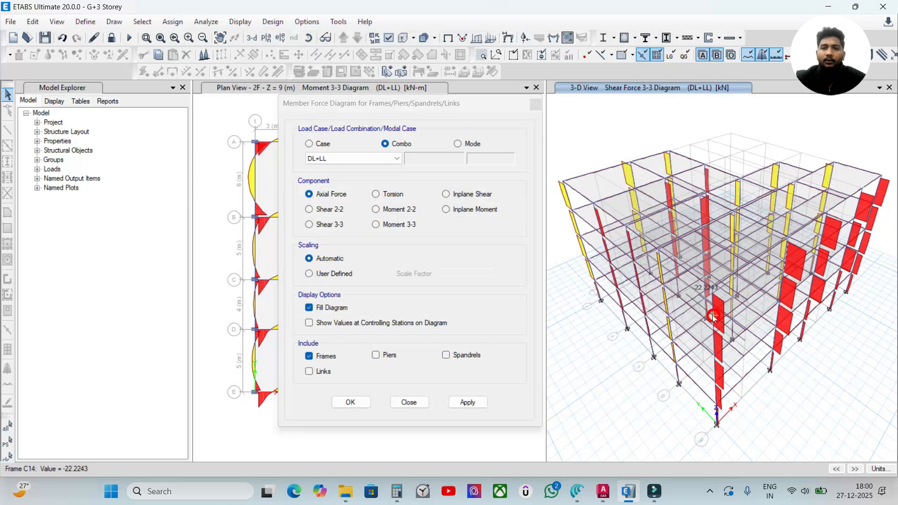
middle_click_drag(819, 410, 840, 359, "shift")
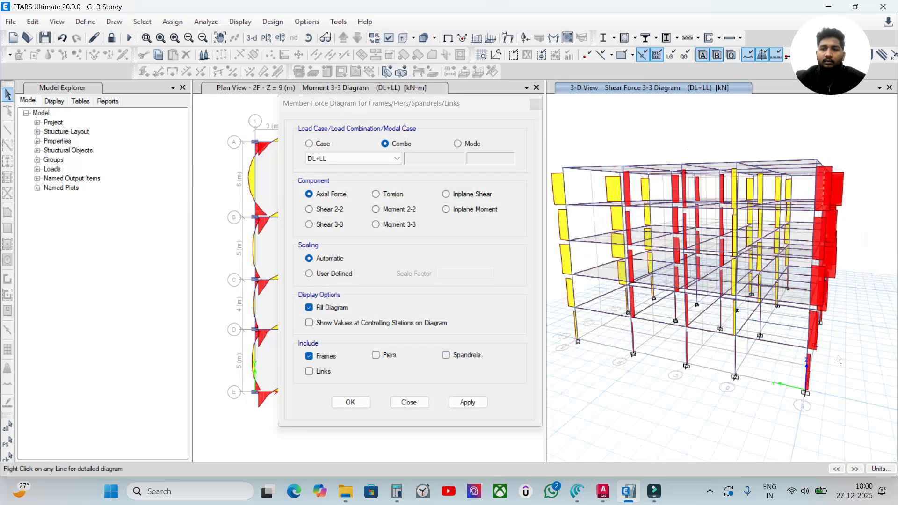
right_click(814, 183)
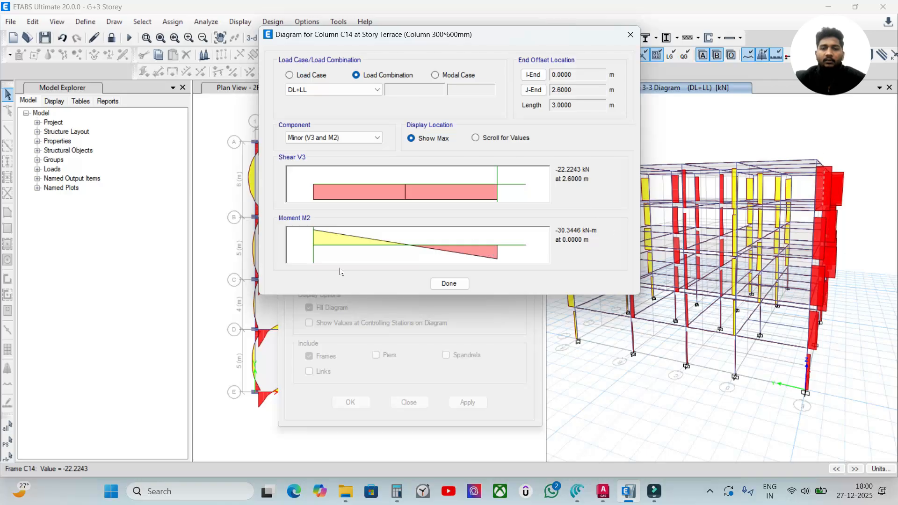
left_click(449, 283)
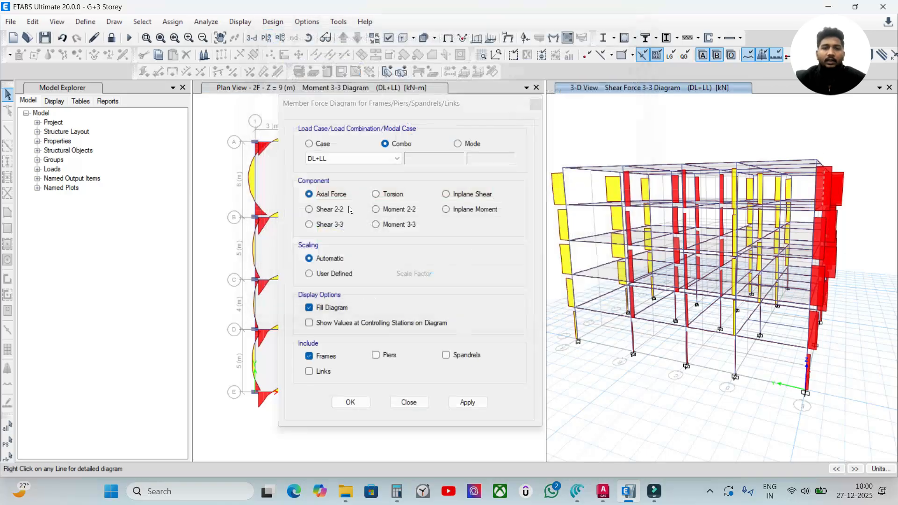
Display the DL+LL Axial Force diagram in the 3-D view and examine the axial values down the columns.
left_click(468, 402)
mouse_move(799, 350)
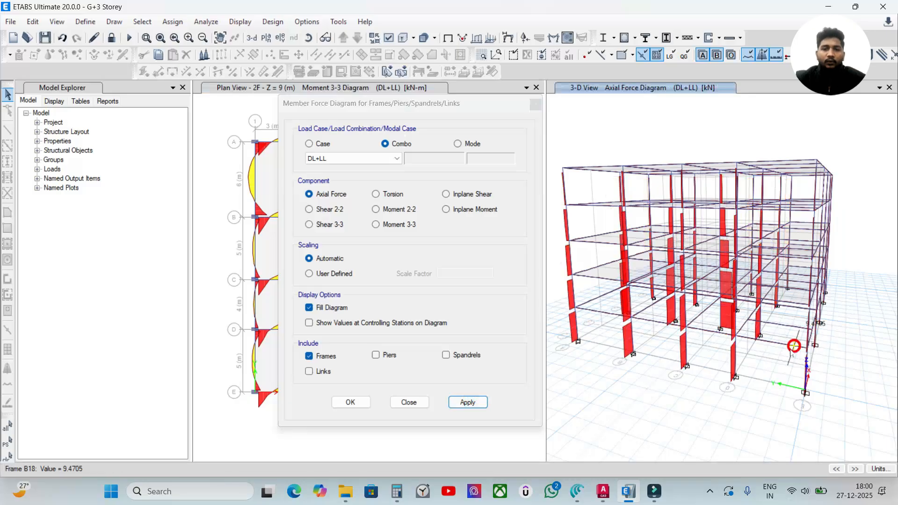
middle_click_drag(770, 343, 629, 377)
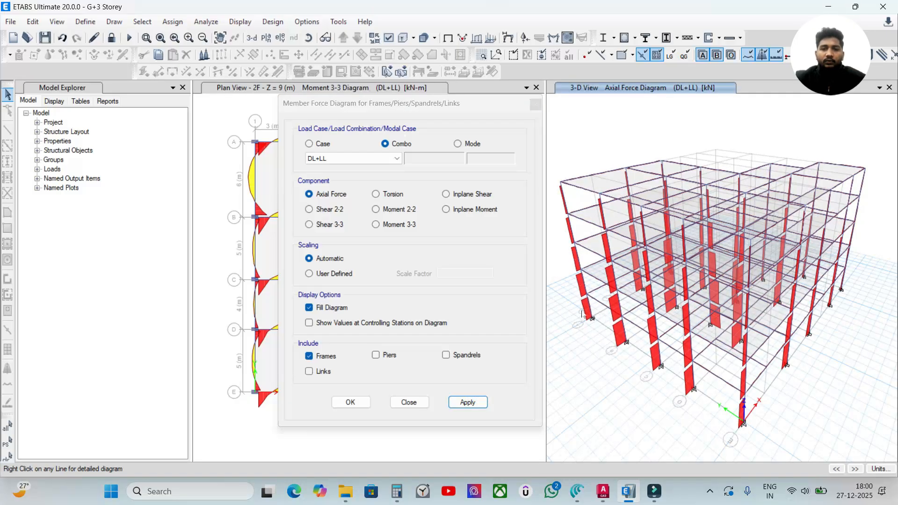
mouse_move(589, 302)
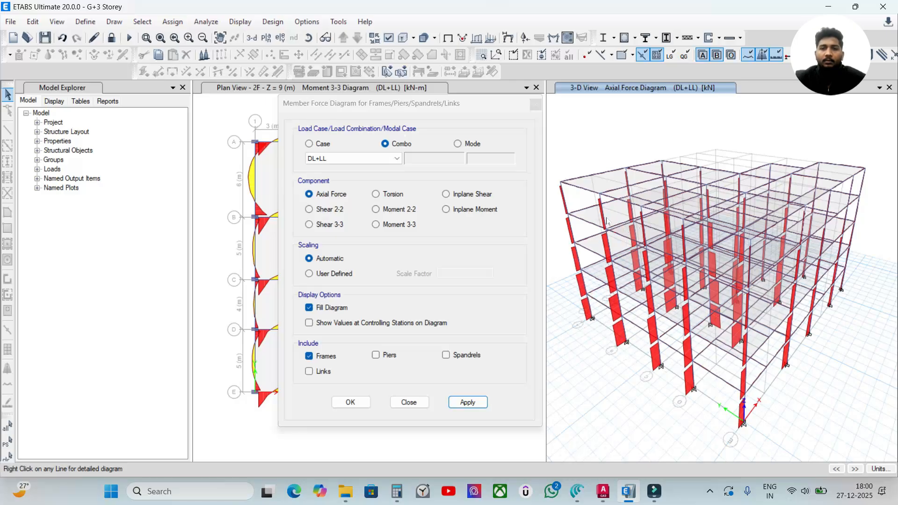
mouse_move(561, 183)
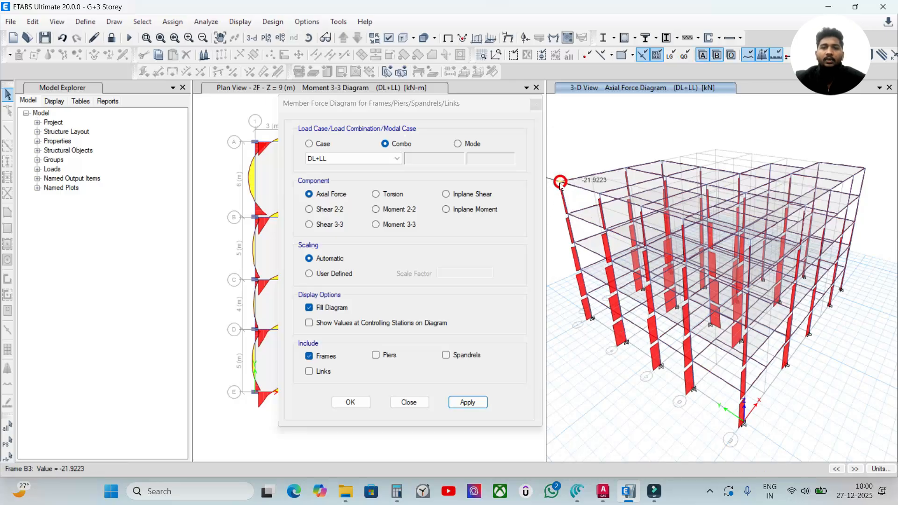
mouse_move(592, 318)
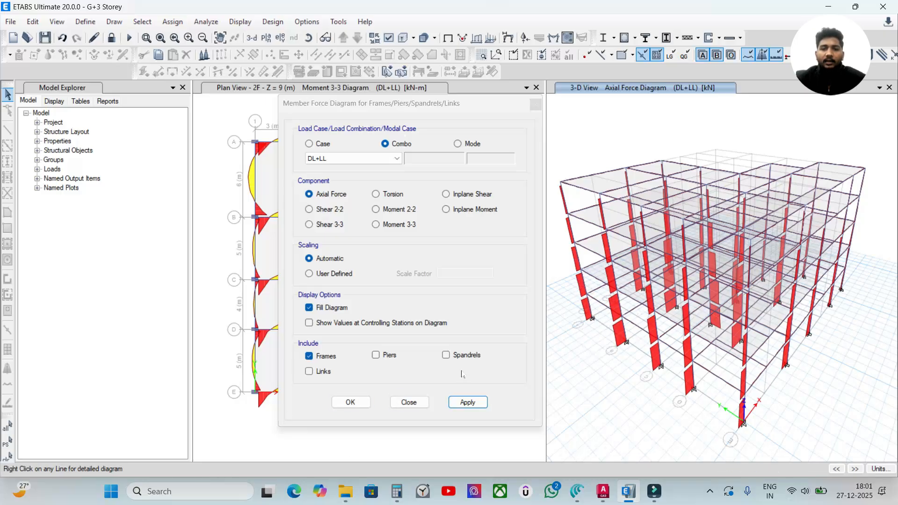
Show values at controlling stations on the 3-D Axial Force diagram.
left_click(344, 326)
left_click(468, 402)
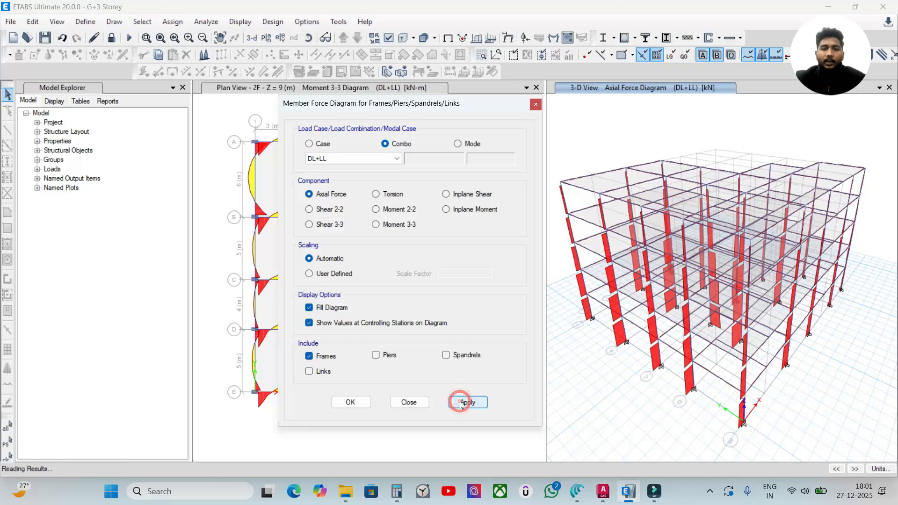
Inspect the detailed axial force and torsion diagrams of the corner column C1 at story GF for DL+LL.
scroll(588, 311, "up", 5)
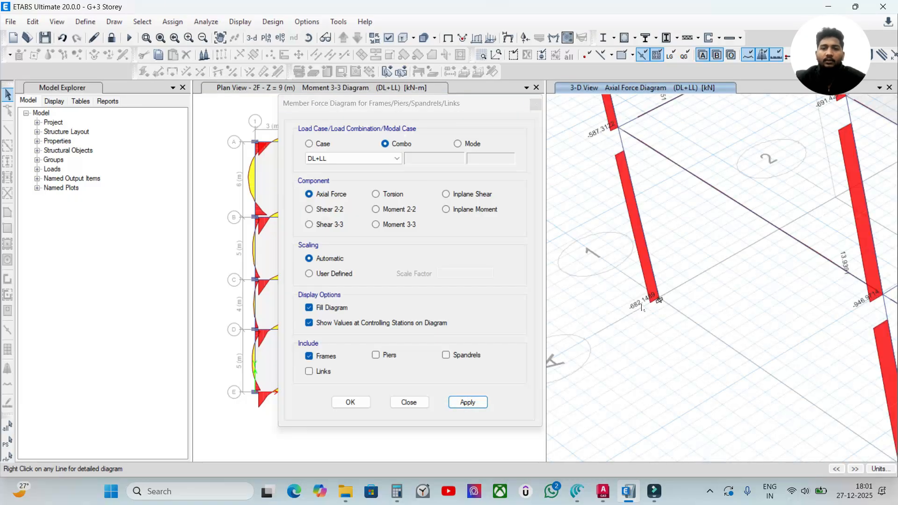
left_click(655, 280)
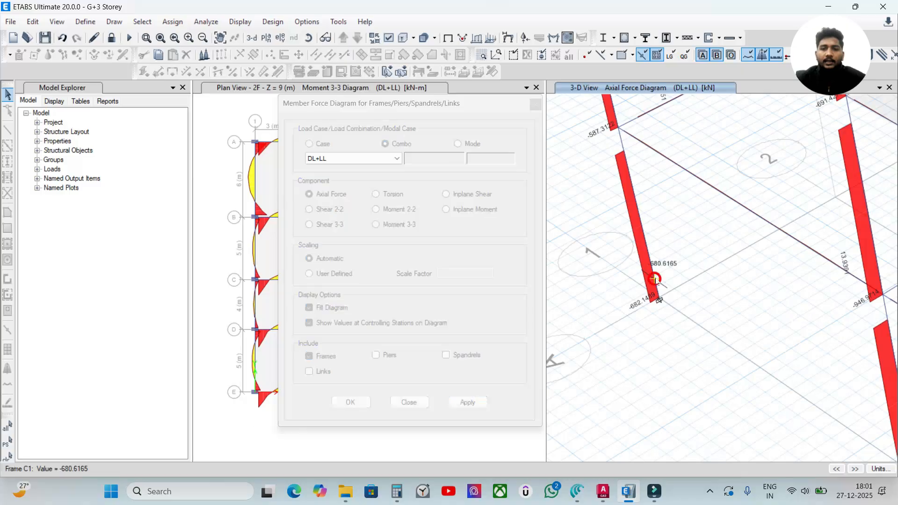
left_click_drag(496, 37, 442, 51)
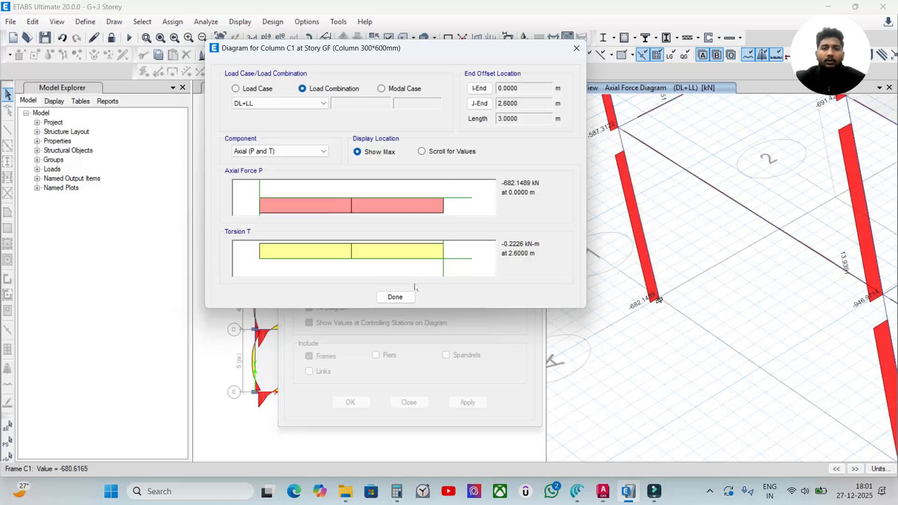
left_click(395, 297)
scroll(637, 300, "down", 6)
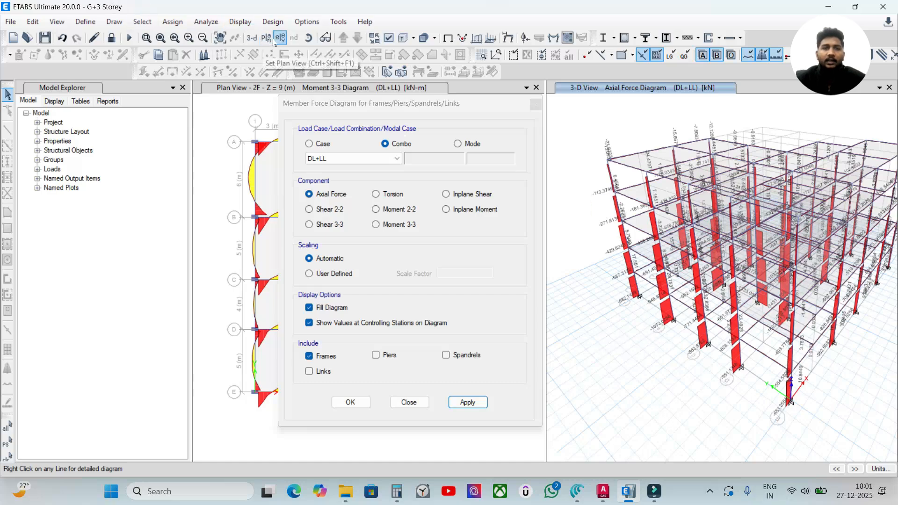
Switch the 3-D Axial Force view to elevation E and close the elevation and member force dialogs.
left_click(276, 40)
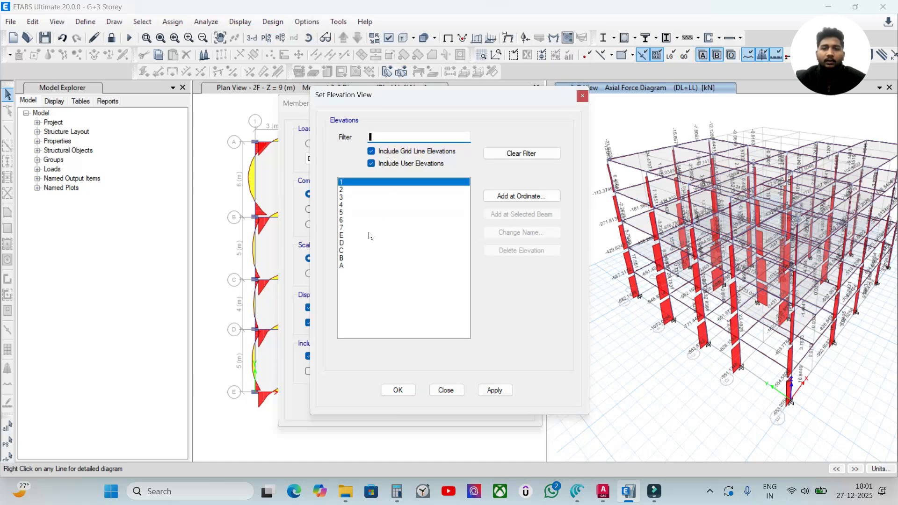
left_click(358, 235)
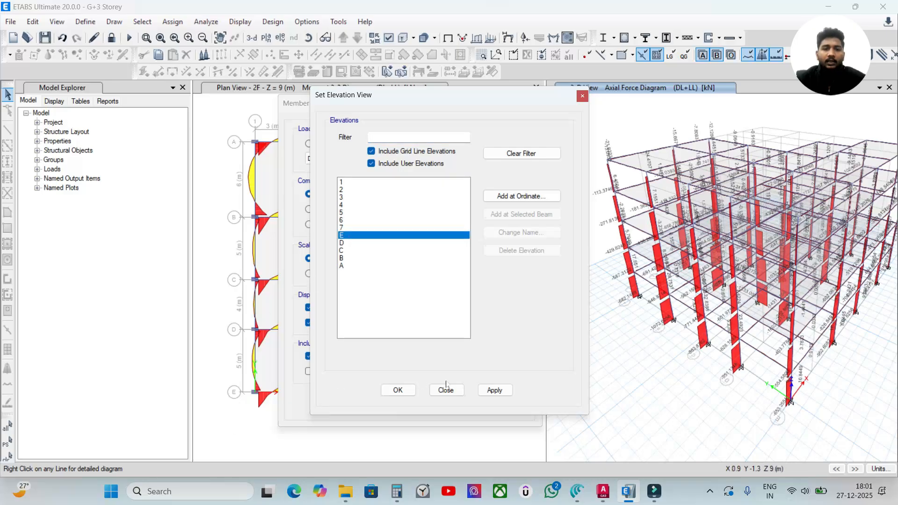
left_click(493, 391)
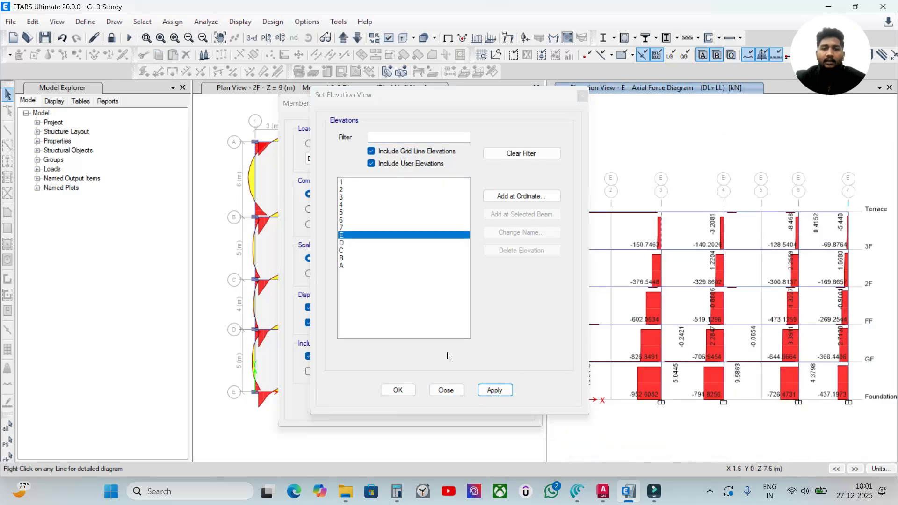
left_click_drag(448, 94, 297, 71)
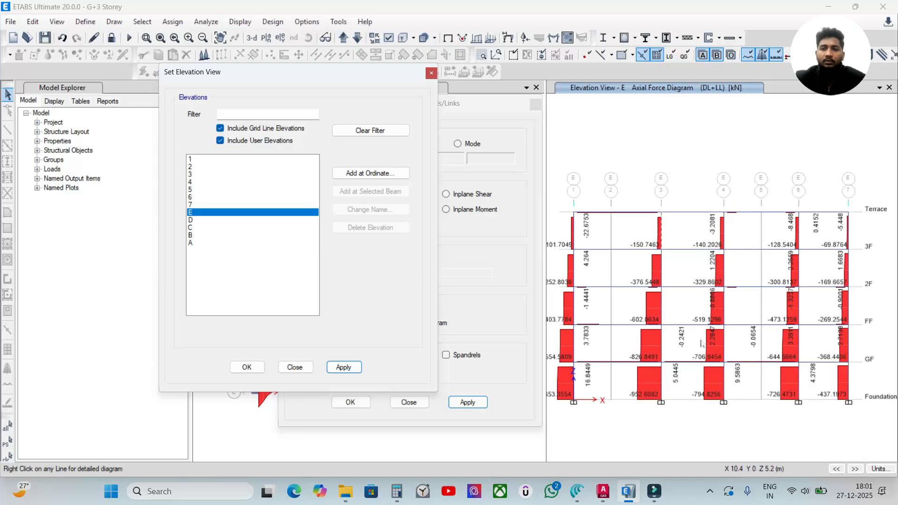
left_click(295, 367)
left_click(409, 402)
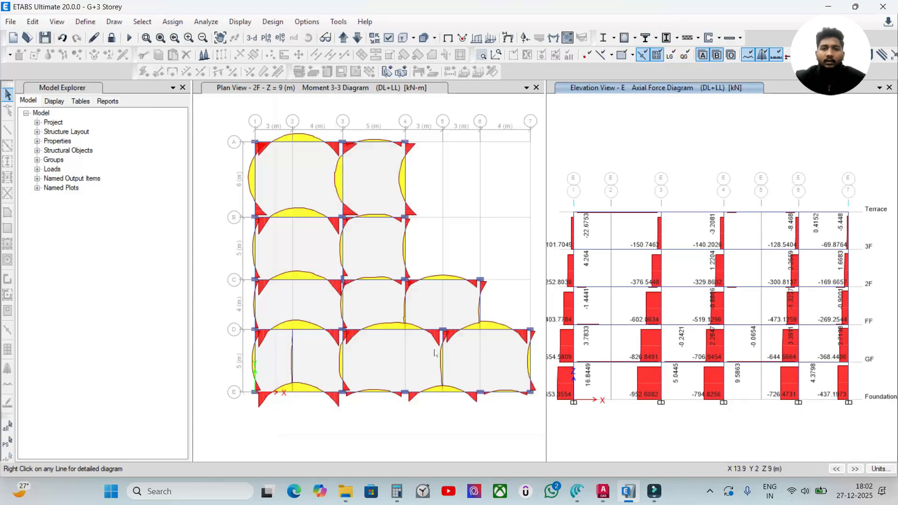
Show the undeformed shape in both the elevation and plan views, and return the elevation view to 3-D.
left_click(448, 37)
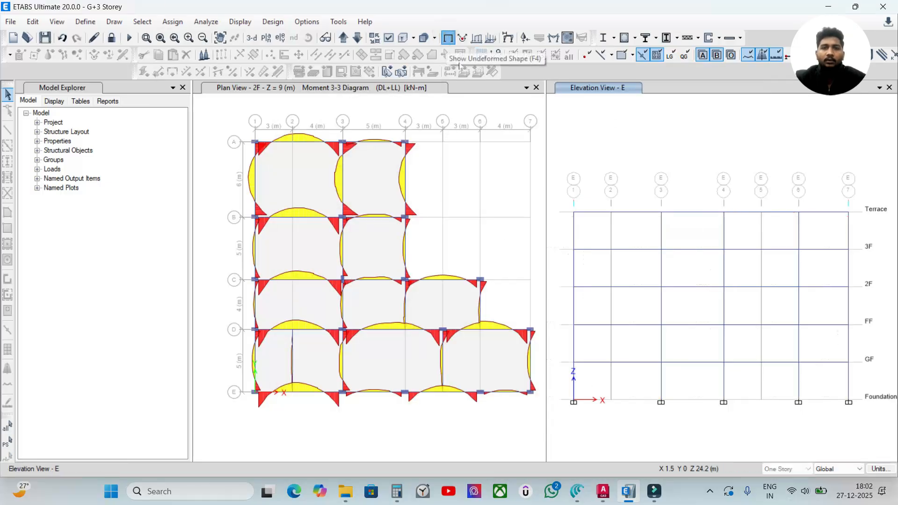
left_click(460, 108)
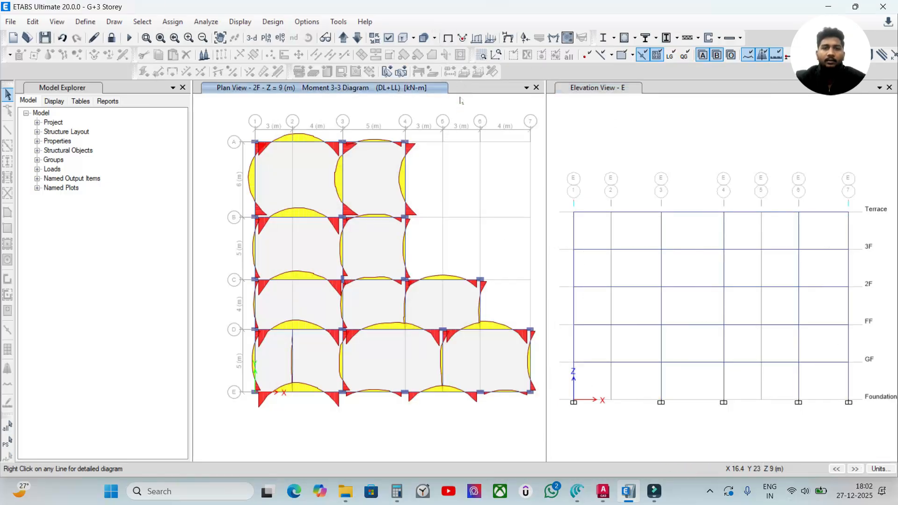
left_click(448, 37)
left_click(596, 106)
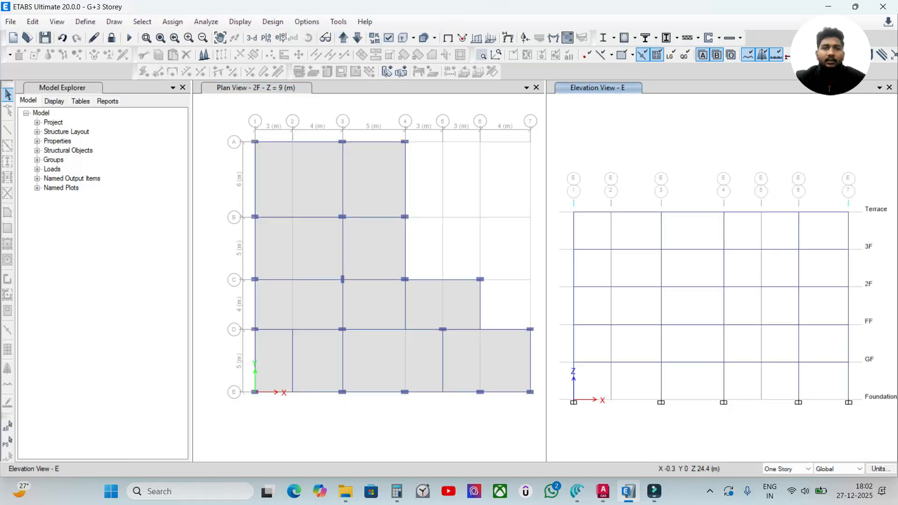
left_click(251, 37)
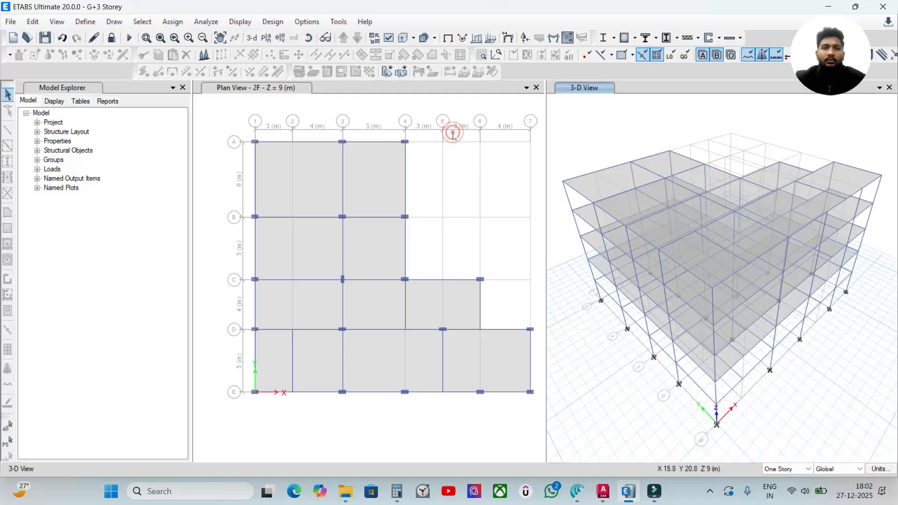
Move the plan view down story by story to the Foundation level at Z = 0 m.
left_click(446, 111)
left_click(353, 40)
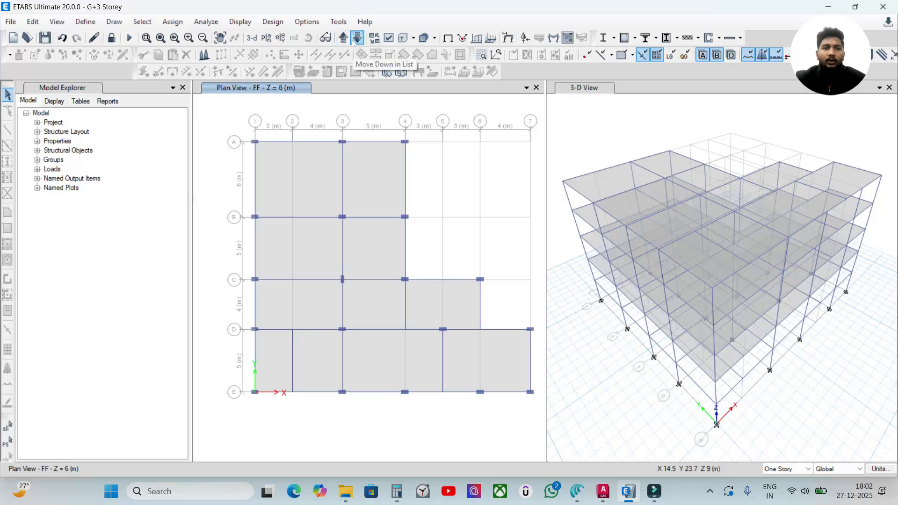
left_click(353, 40)
left_click(354, 40)
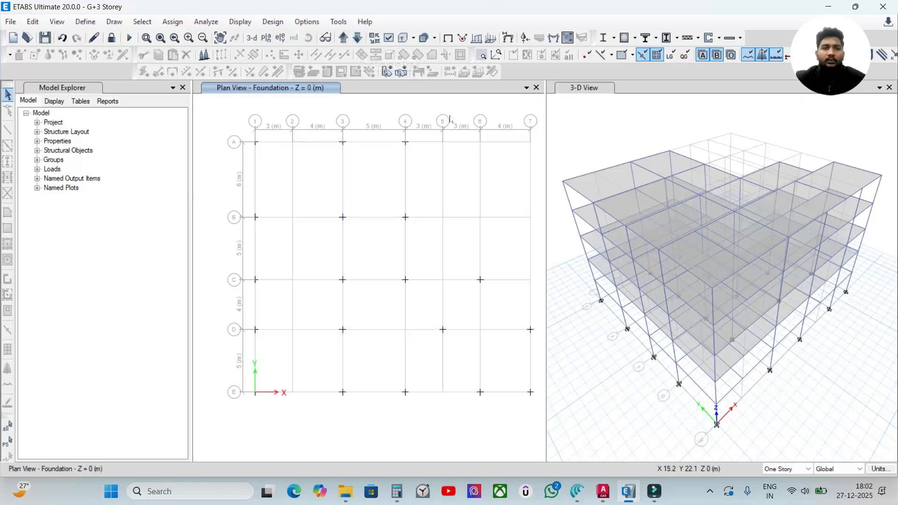
Display the DL+LL support reactions in the 3-D view as arrows, showing only the Fz component.
left_click(622, 141)
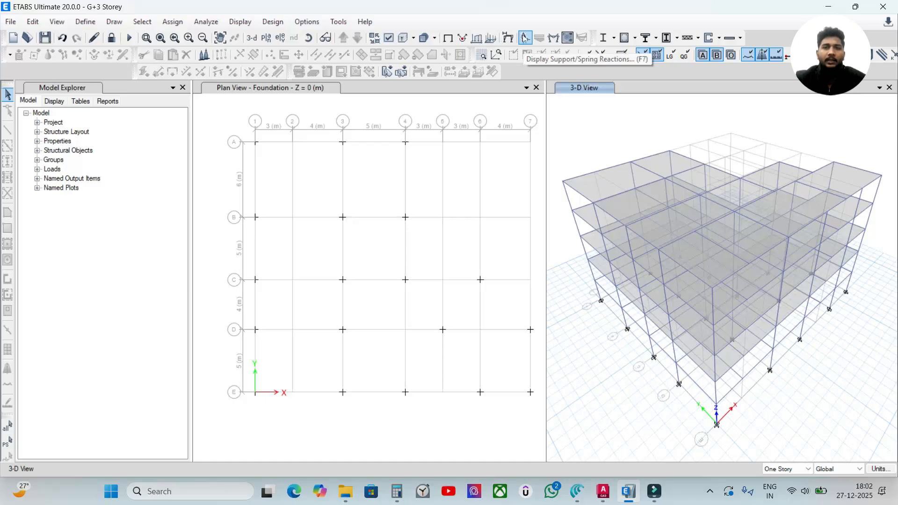
left_click(248, 22)
left_click(248, 23)
left_click(248, 22)
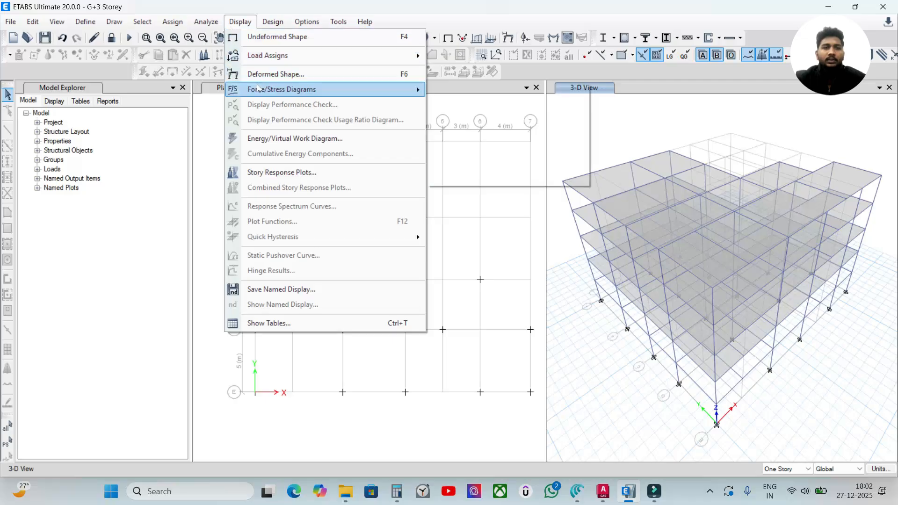
mouse_move(258, 89)
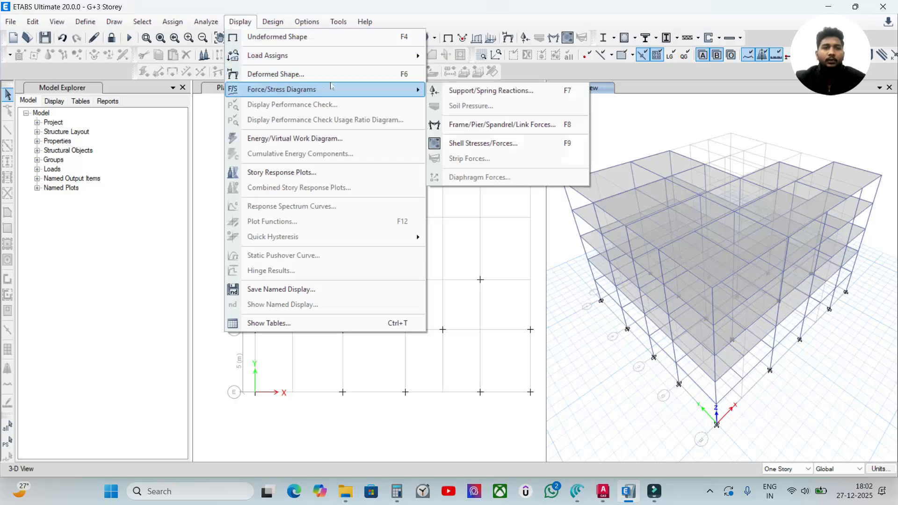
left_click(446, 91)
left_click_drag(433, 144, 354, 94)
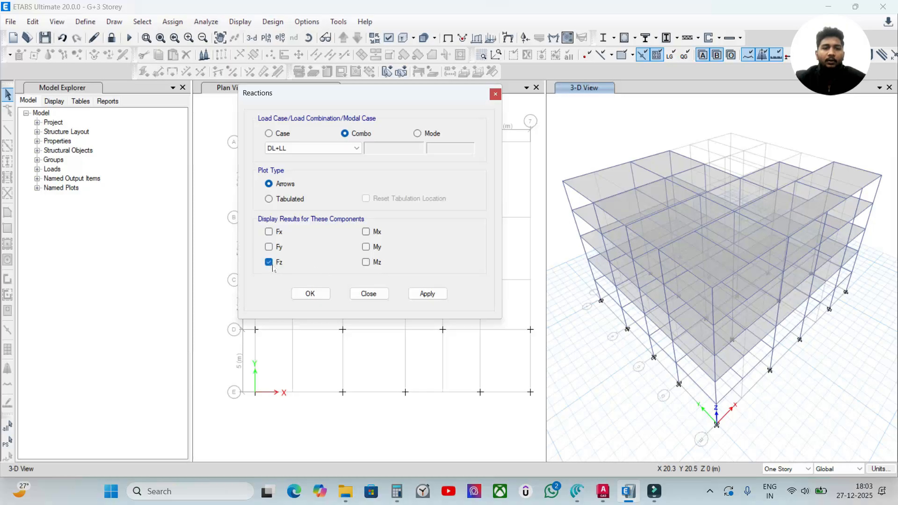
left_click(428, 294)
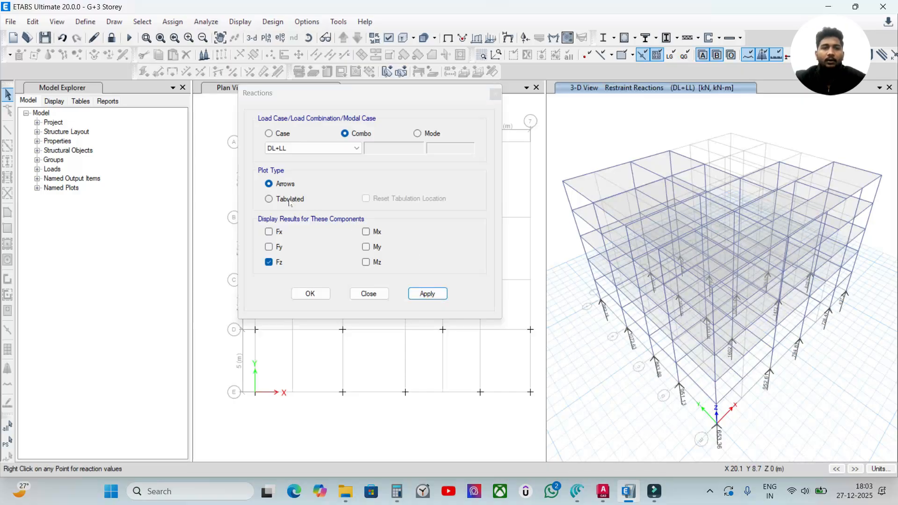
Display the DL+LL Fz reactions on the Foundation plan, changing the plot type from arrows to Tabulated.
left_click(218, 180)
left_click_drag(340, 99, 640, 95)
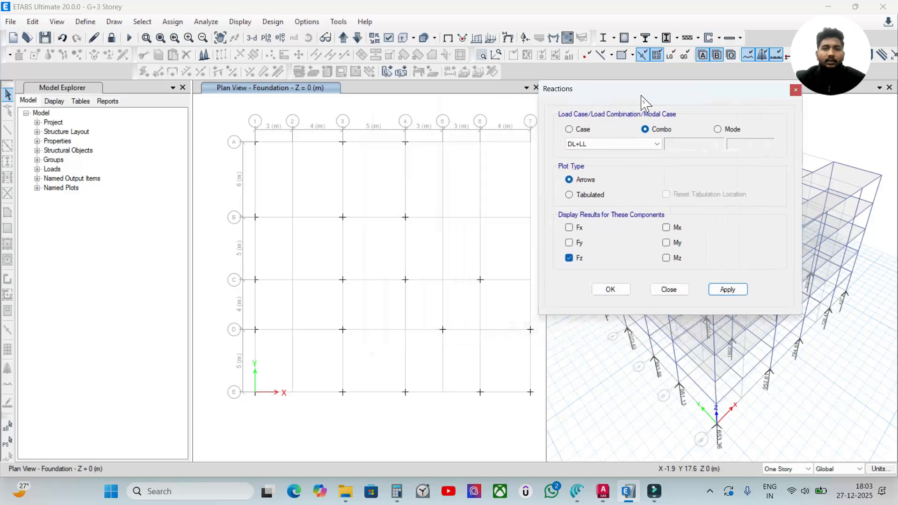
left_click(728, 290)
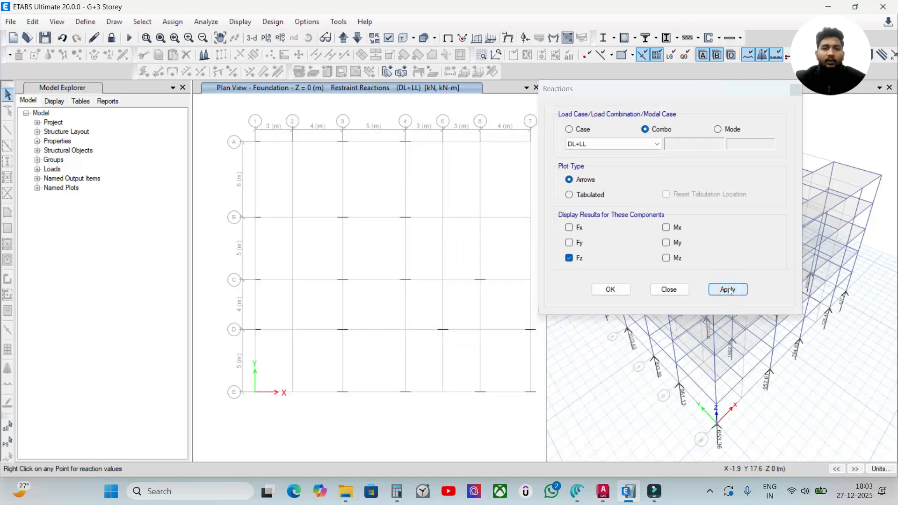
left_click(569, 195)
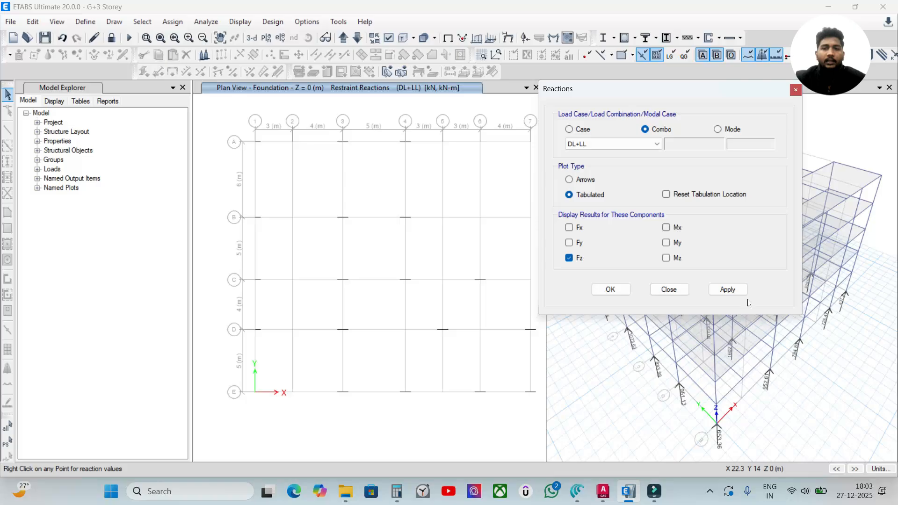
left_click(728, 290)
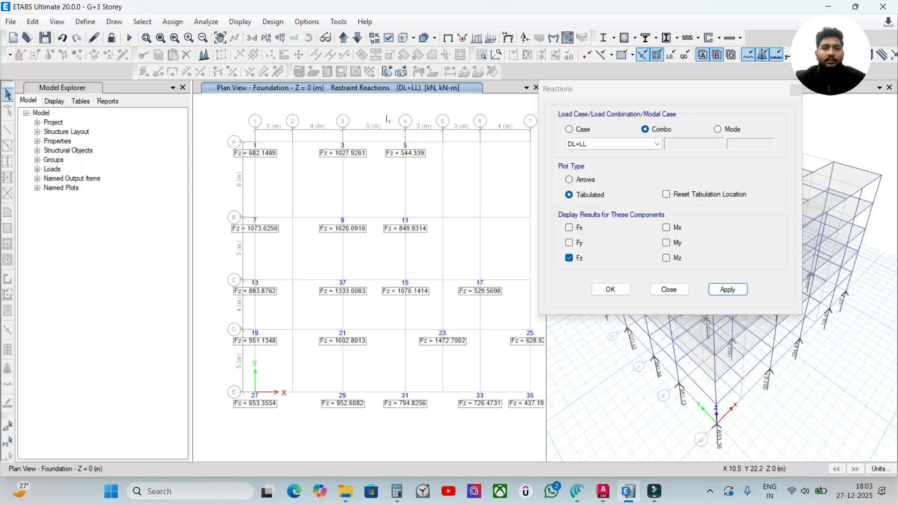
Apply the Tabulated Fz reactions for DL+LL to the 3-D view.
left_click_drag(586, 97, 313, 128)
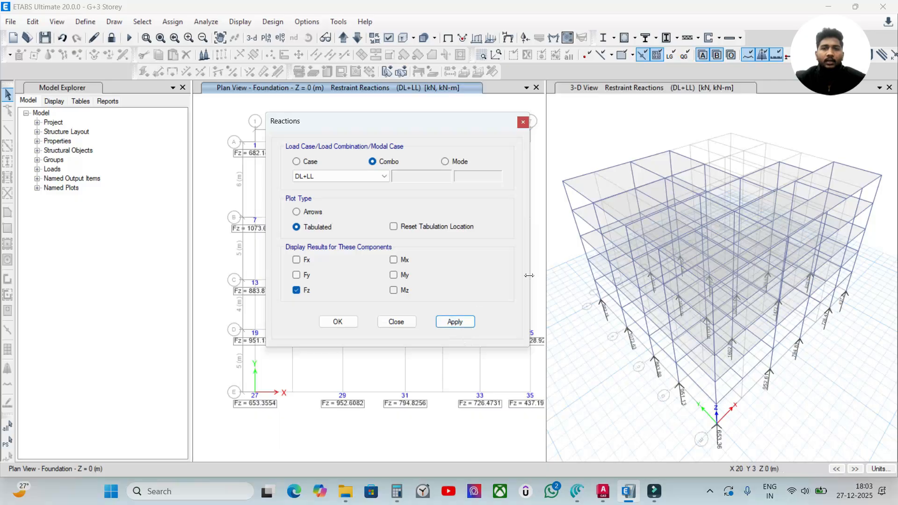
left_click(637, 143)
left_click(471, 322)
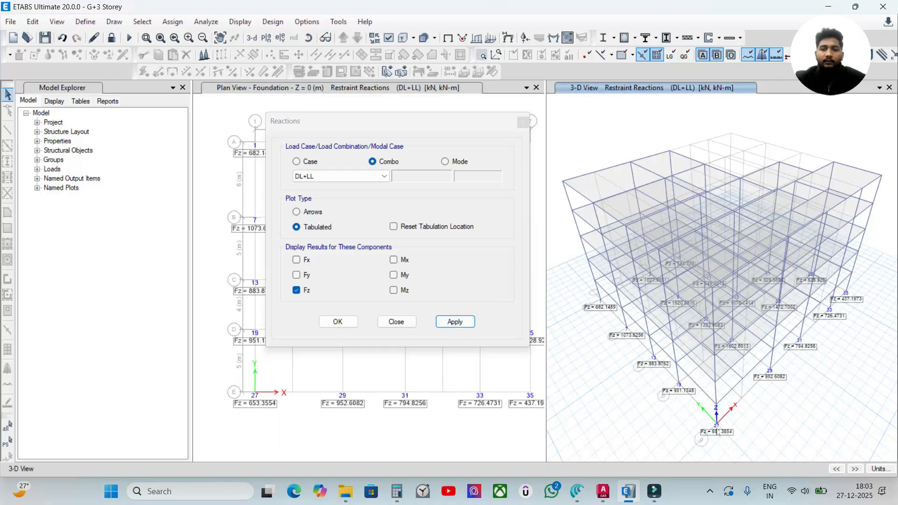
Inspect the detailed restraint forces and moments of the foundation joint at the model origin.
mouse_move(716, 426)
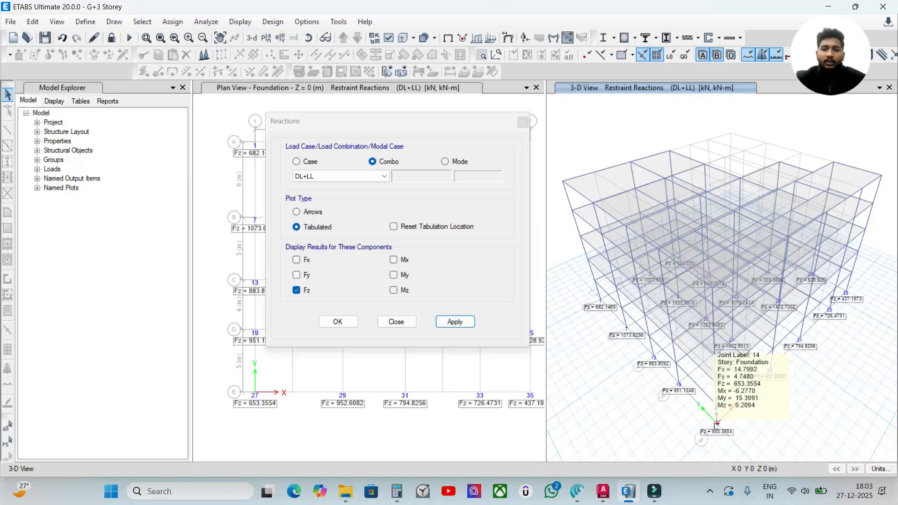
right_click(716, 426)
left_click_drag(408, 174, 399, 148)
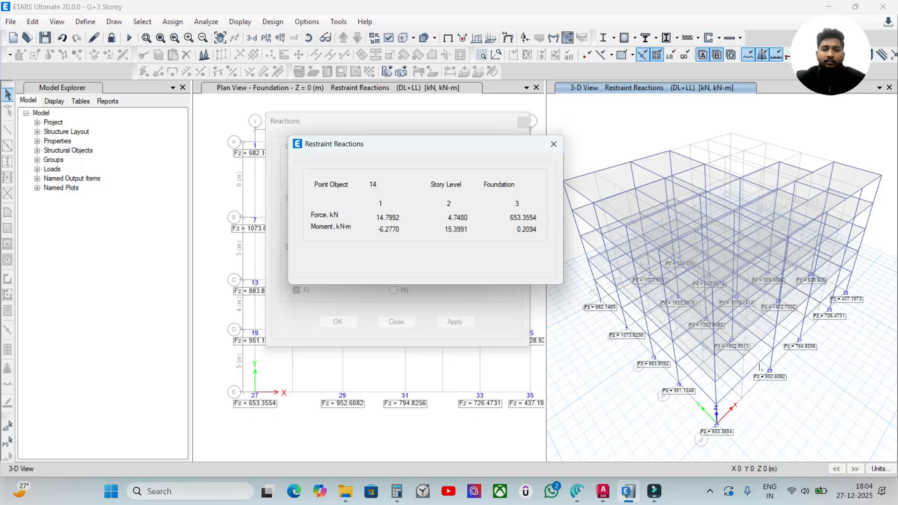
left_click(555, 144)
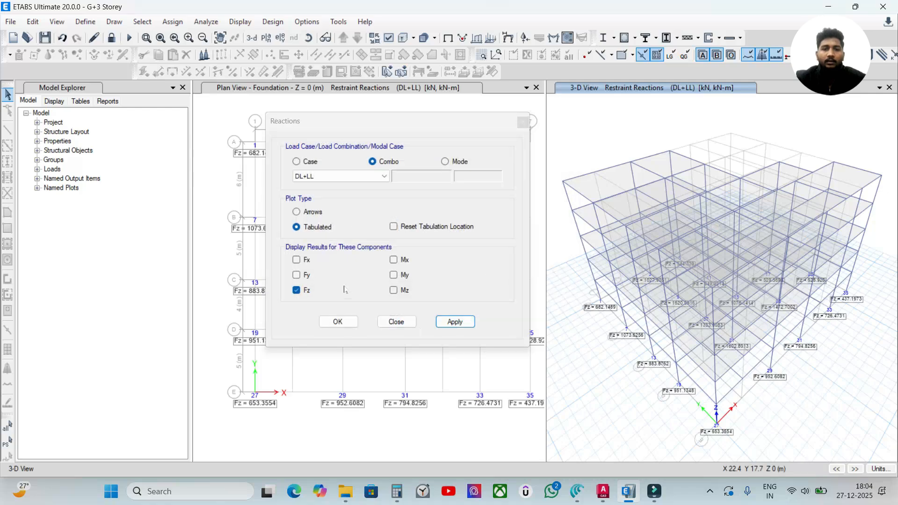
Add the Fx and Fy components to the tabulated reactions in the 3-D view.
left_click(296, 275)
left_click(296, 259)
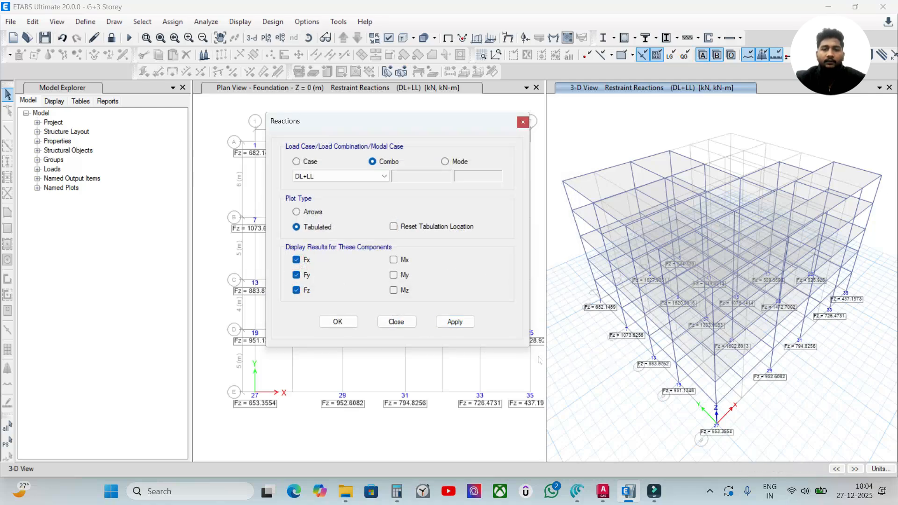
left_click(455, 322)
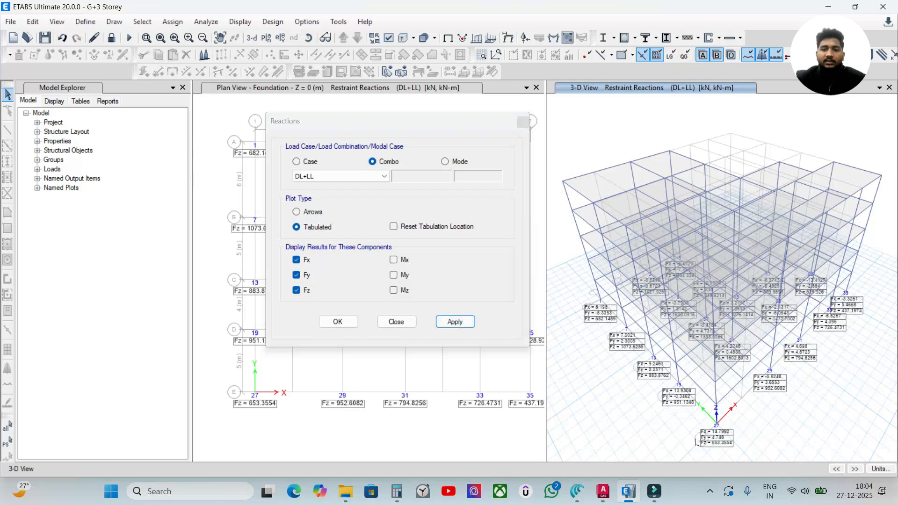
Add the Mx, My and Mz components to the tabulated 3-D reactions, check the origin joint's values and close the reactions dialog.
left_click(393, 260)
left_click(394, 275)
left_click(393, 290)
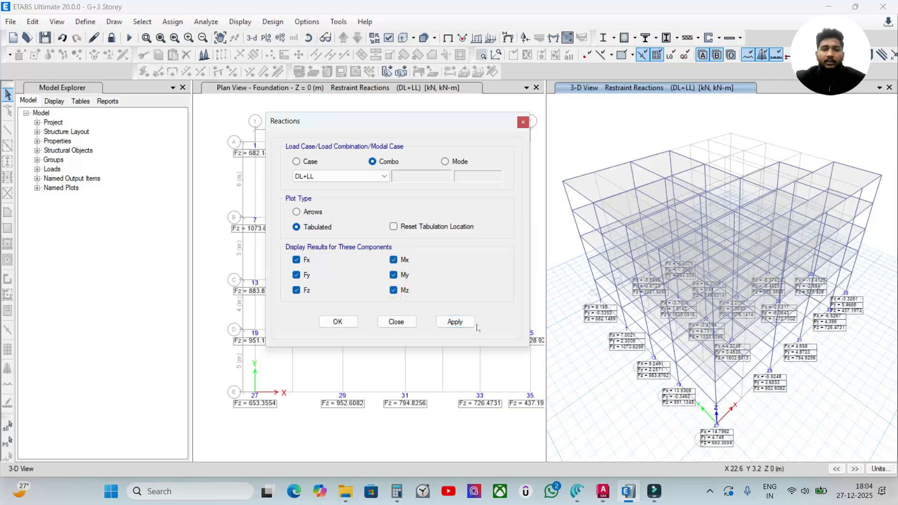
left_click(472, 324)
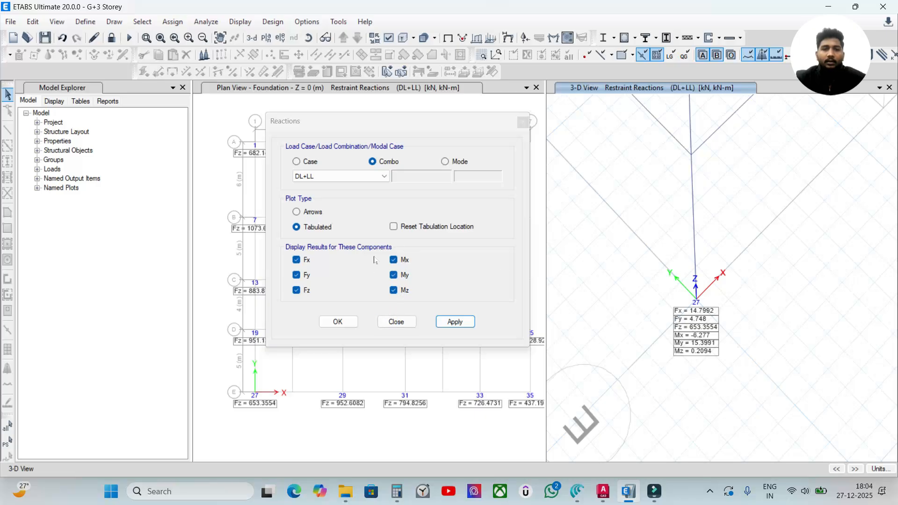
left_click(397, 322)
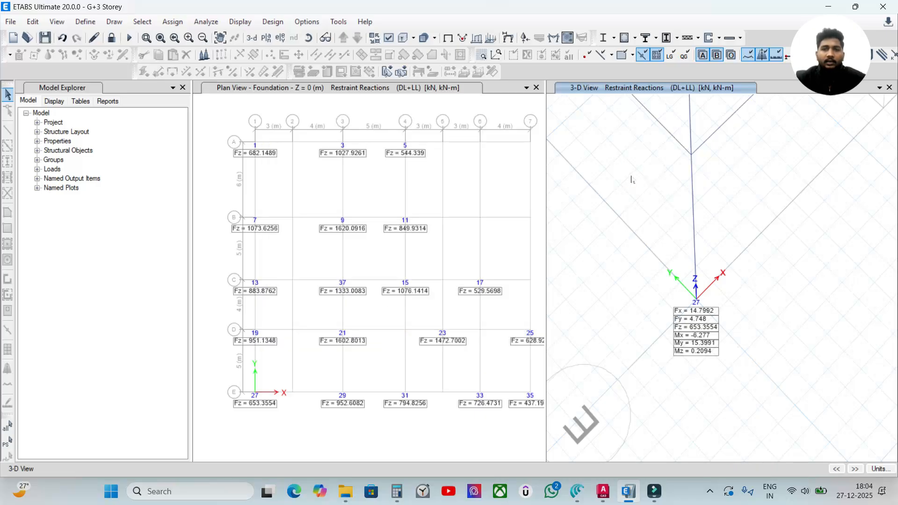
scroll(631, 180, "down", 6)
scroll(666, 258, "up", 5)
scroll(665, 258, "down", 6)
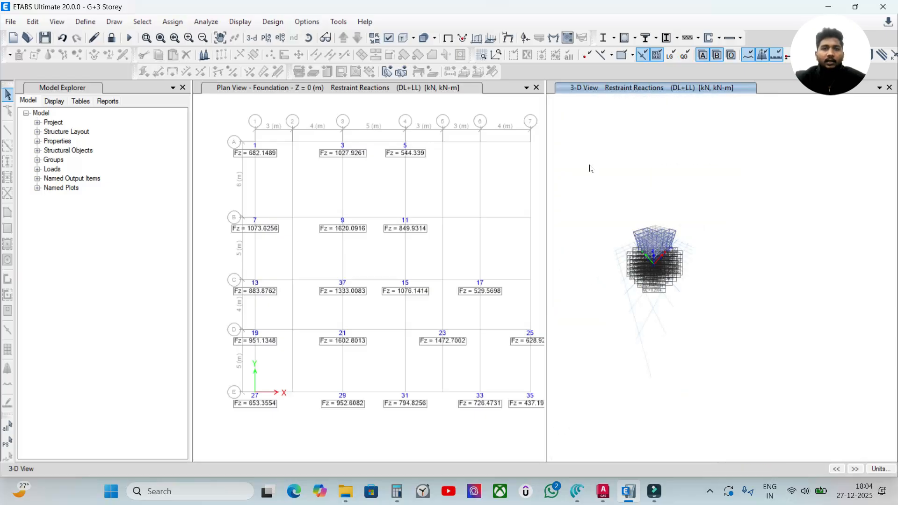
Clear the restraint reactions from the 3-D and foundation plan views by showing the undeformed shape in both.
left_click(448, 38)
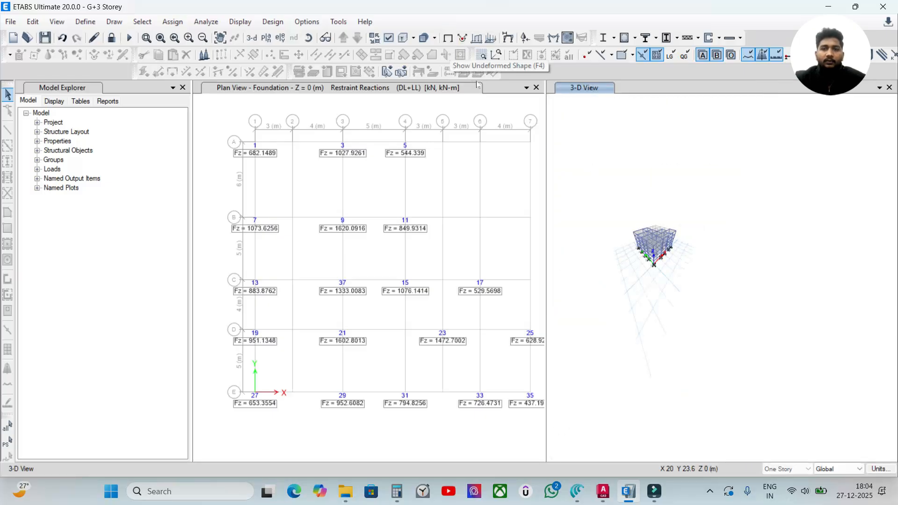
left_click(488, 155)
left_click(448, 38)
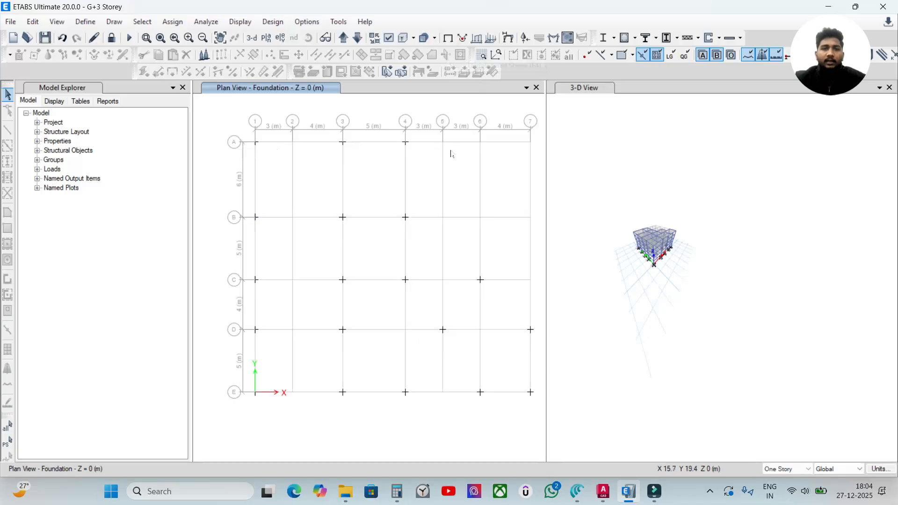
Bring the plan view up to storey FF at Z = 6 m and reset the other view to the default 3-D view.
left_click(343, 37)
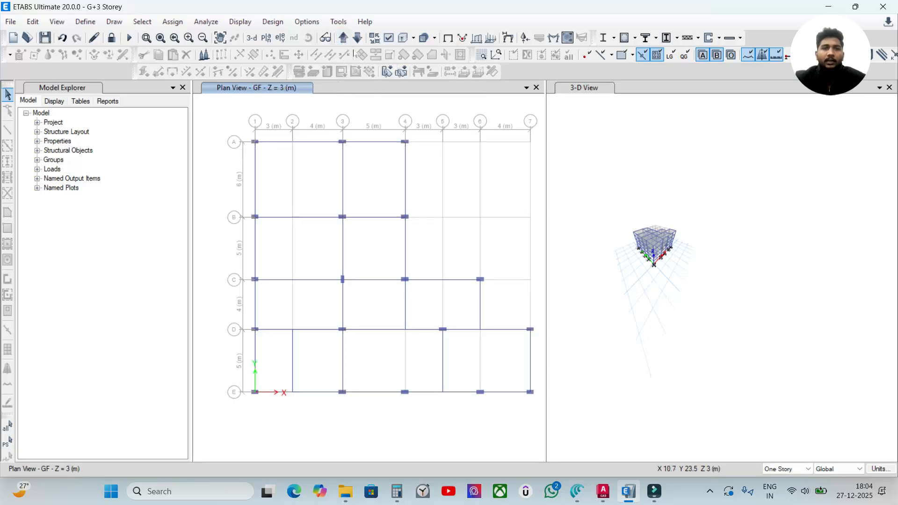
left_click(344, 38)
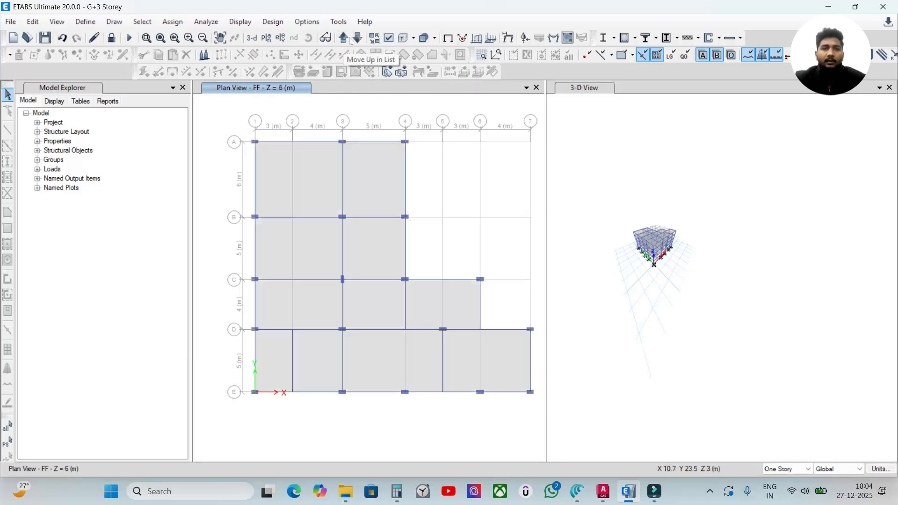
left_click(591, 159)
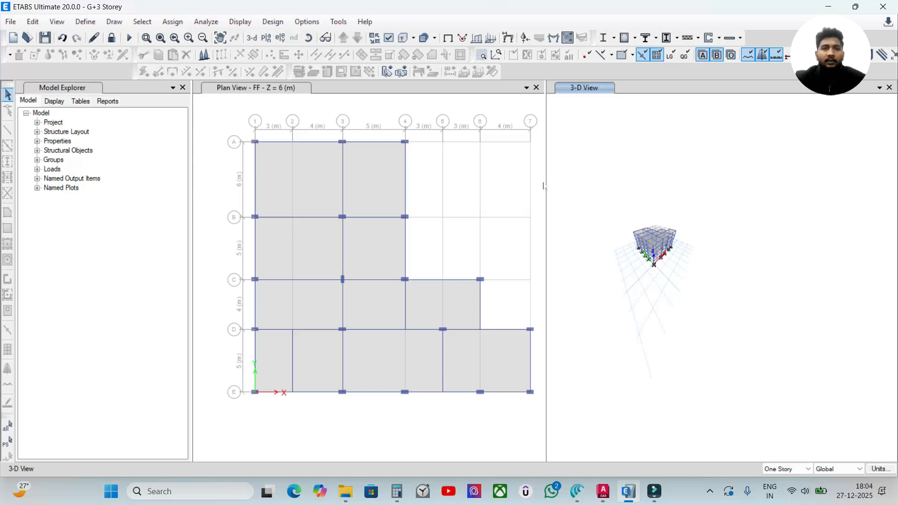
left_click(252, 38)
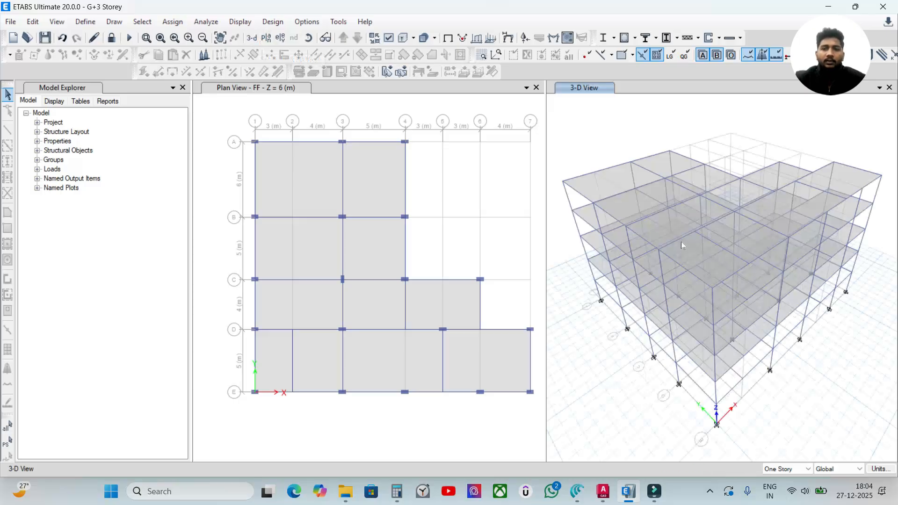